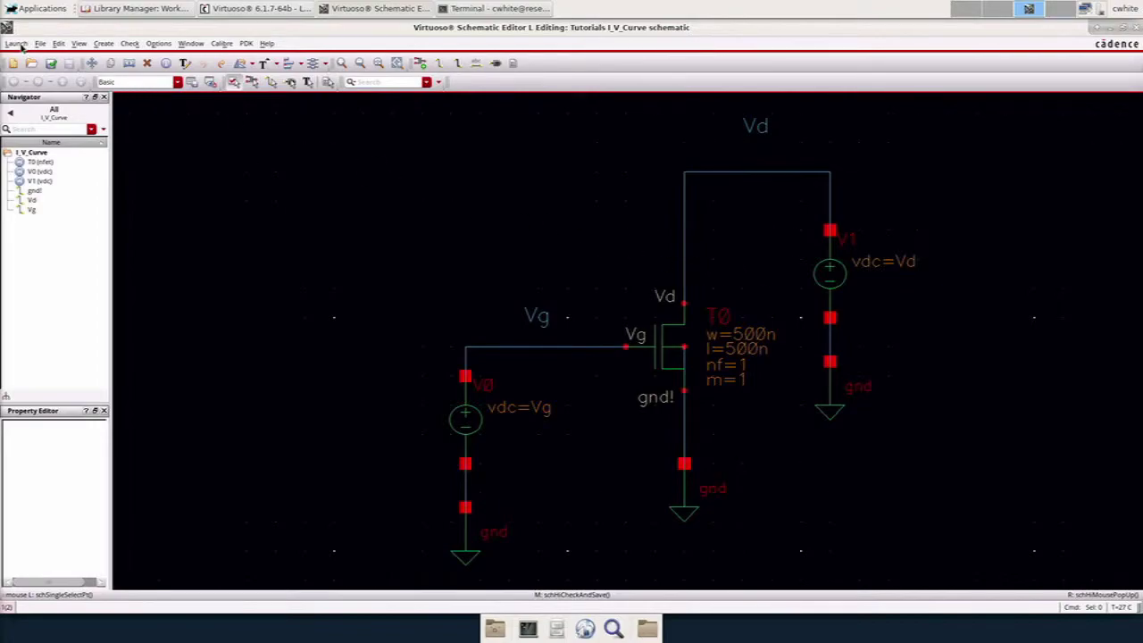
Step: Launch ADE XL and create a new adexl view for I_V_Curve
left_click(17, 44)
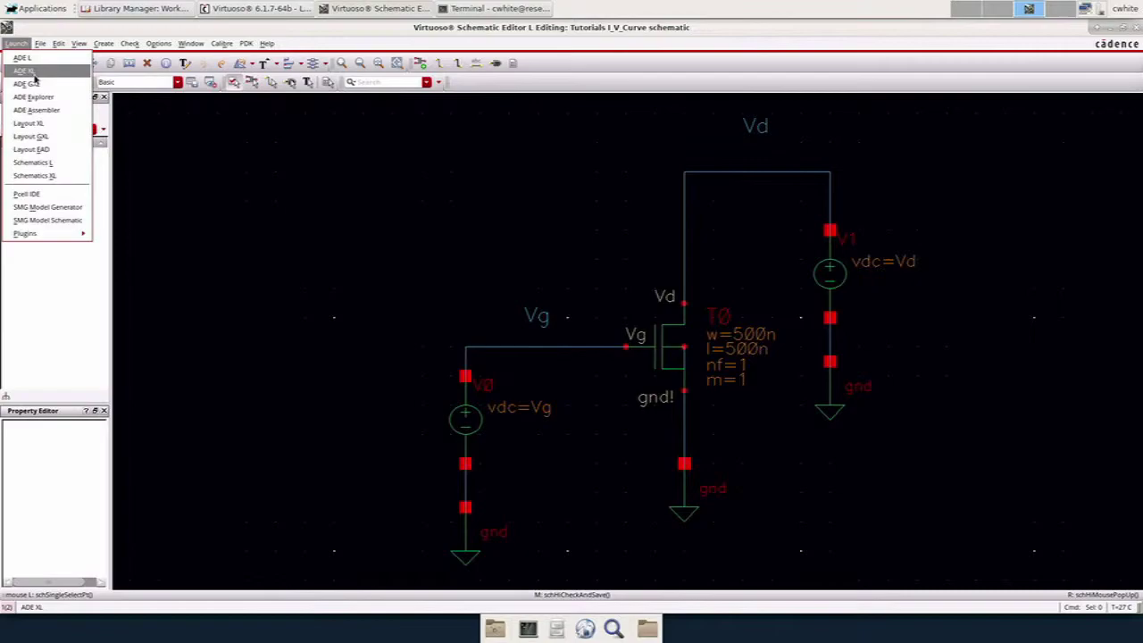
left_click(35, 76)
left_click(268, 111)
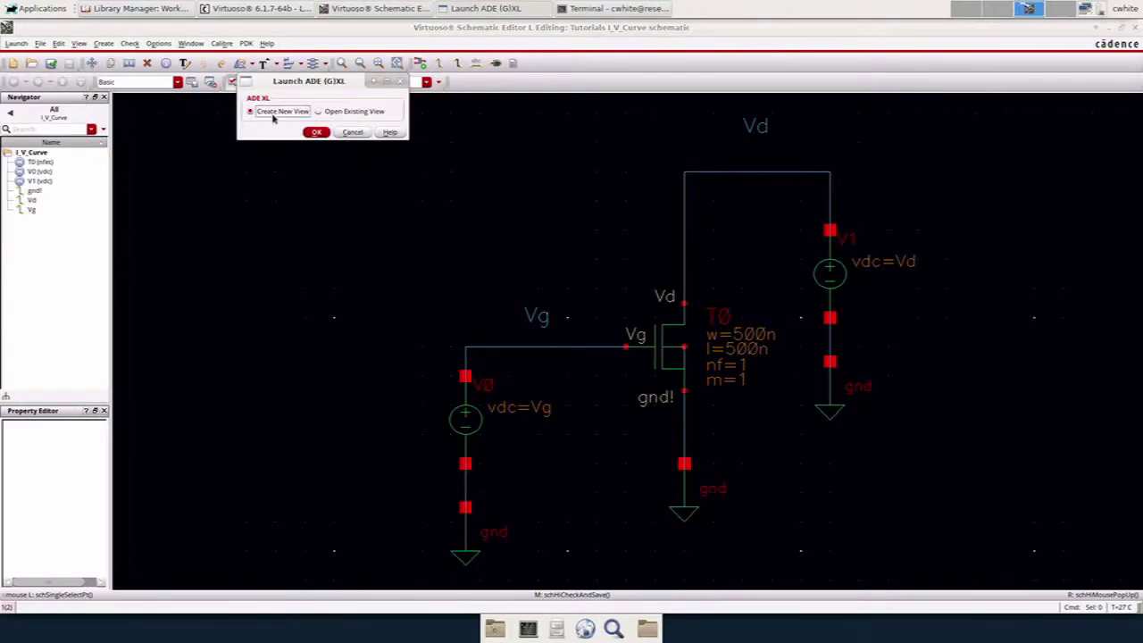
left_click(315, 132)
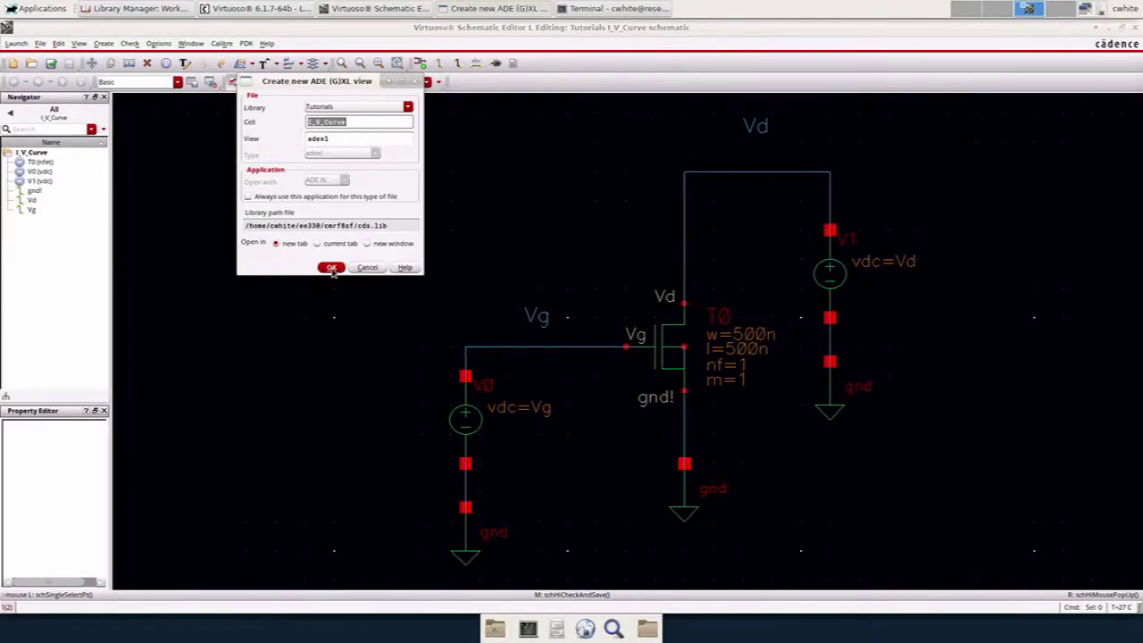
left_click(331, 268)
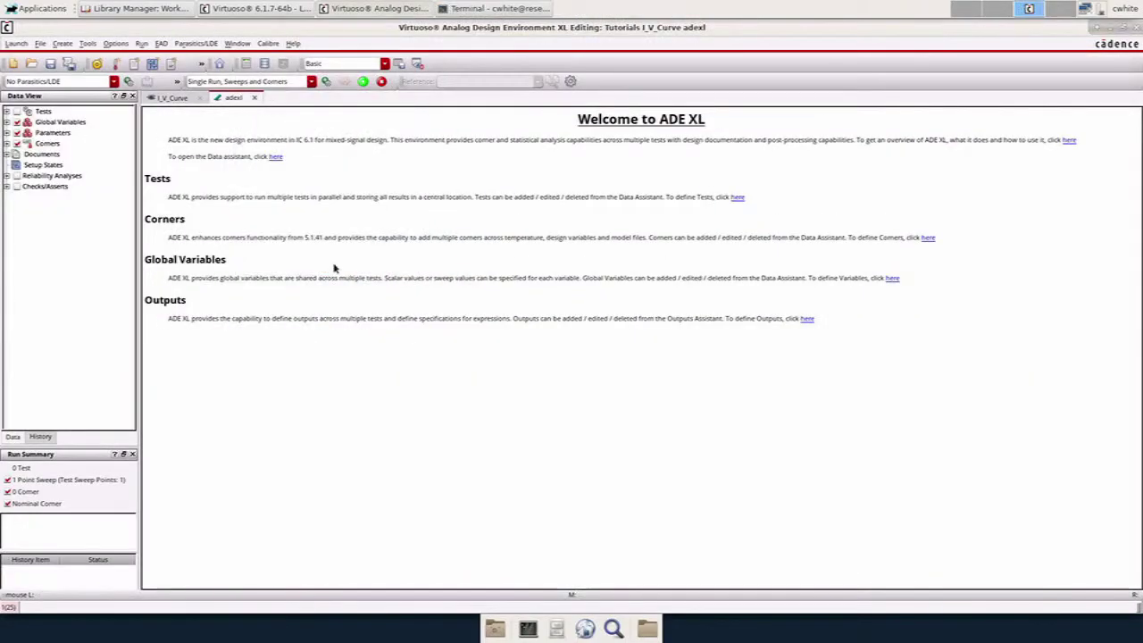
Step: Add a test using the I_V_Curve schematic as its design
double_click(36, 111)
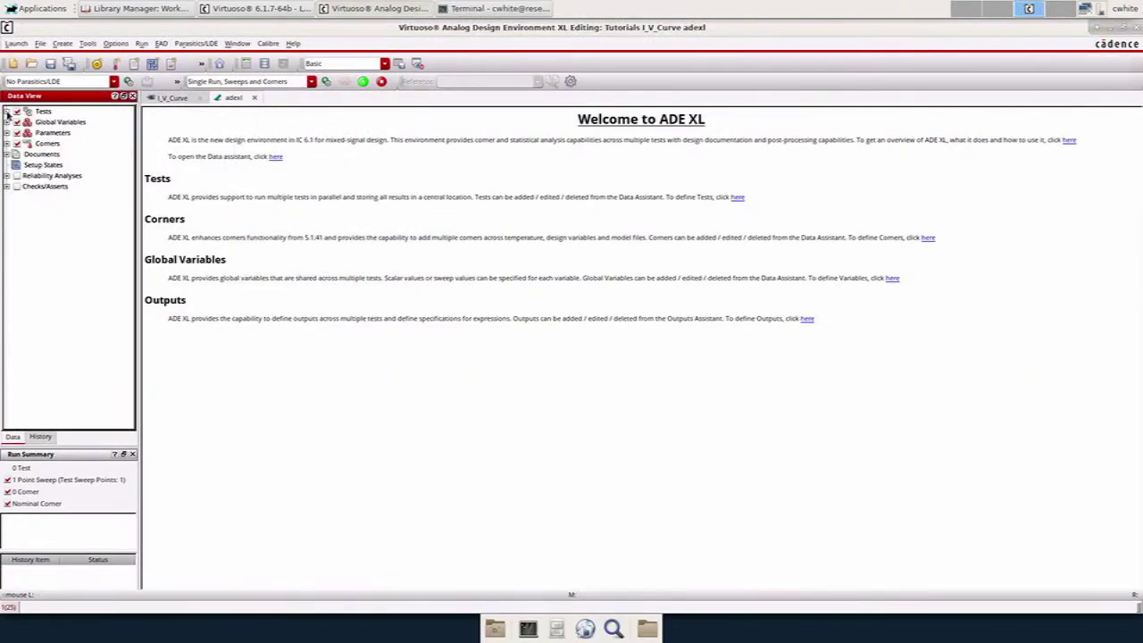
double_click(49, 122)
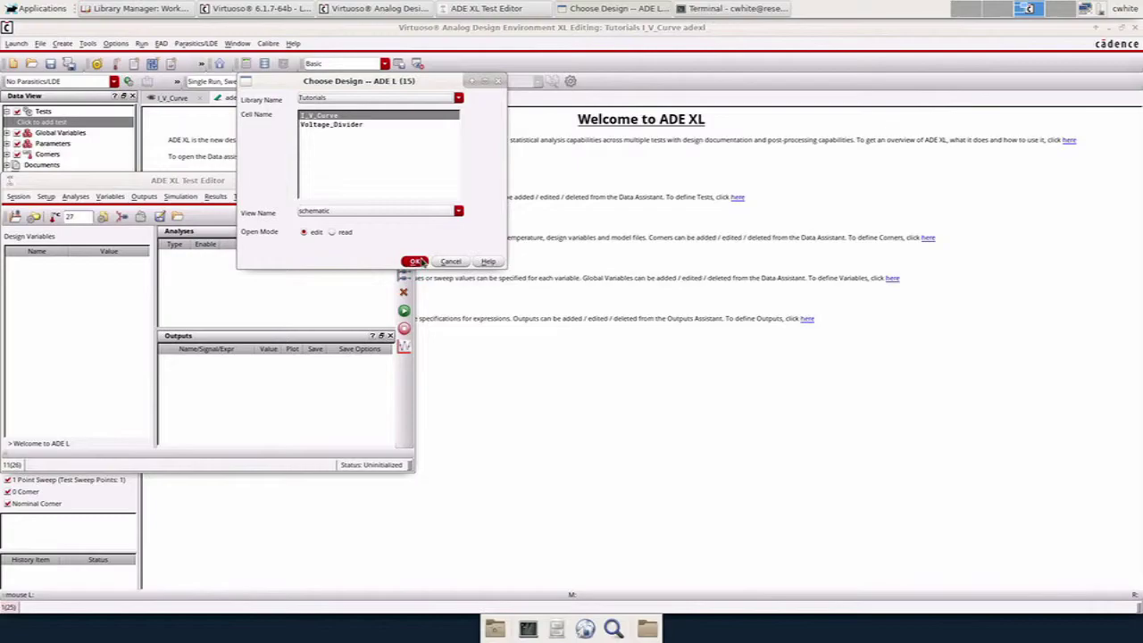
key("Return")
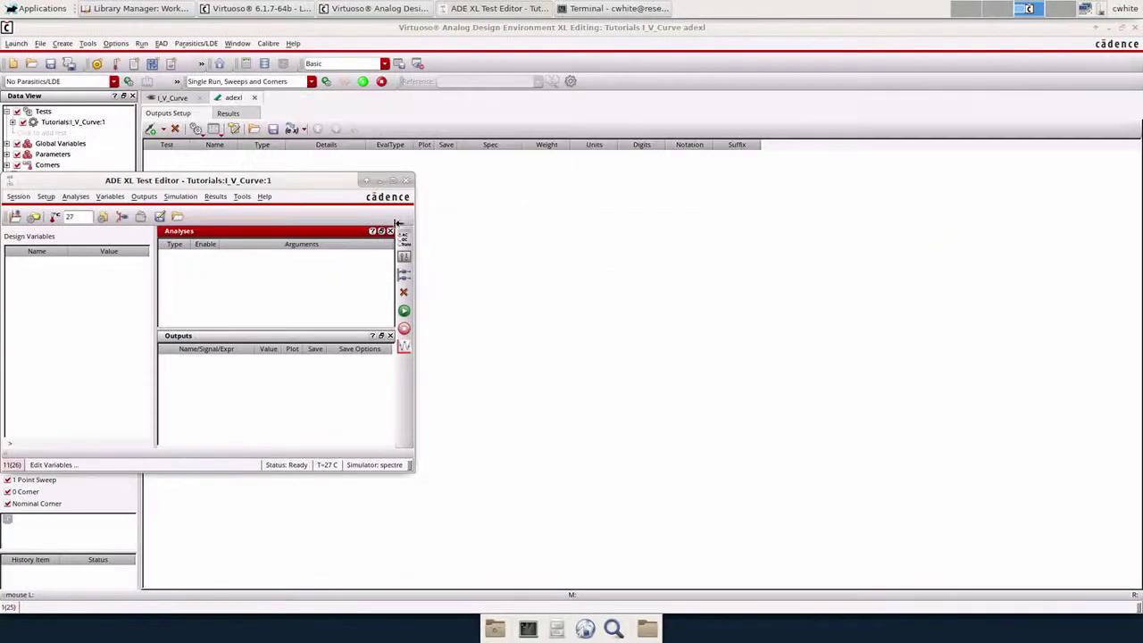
Step: Copy design variables from the cellview and set both Vd and Vg to 0
right_click(73, 282)
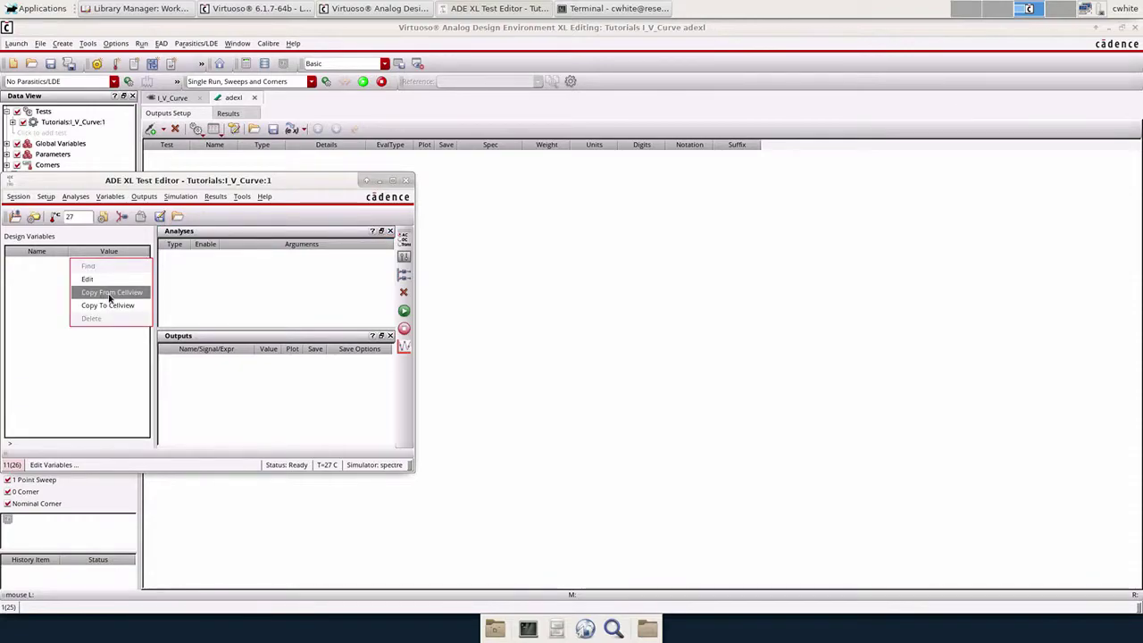
left_click(110, 293)
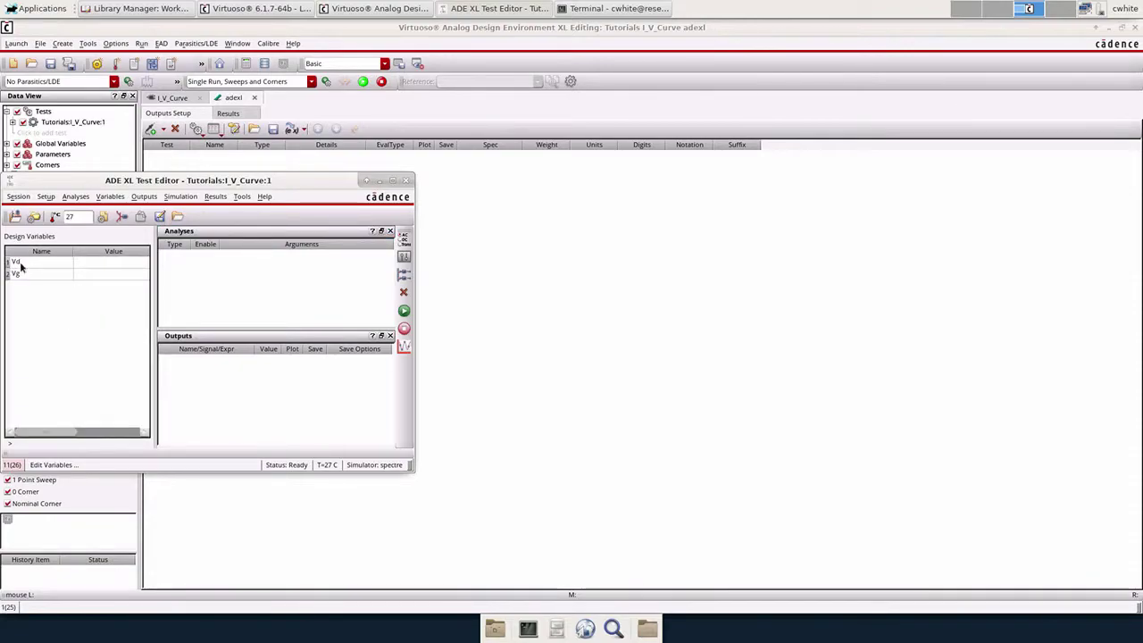
double_click(108, 263)
type("0")
key("Return")
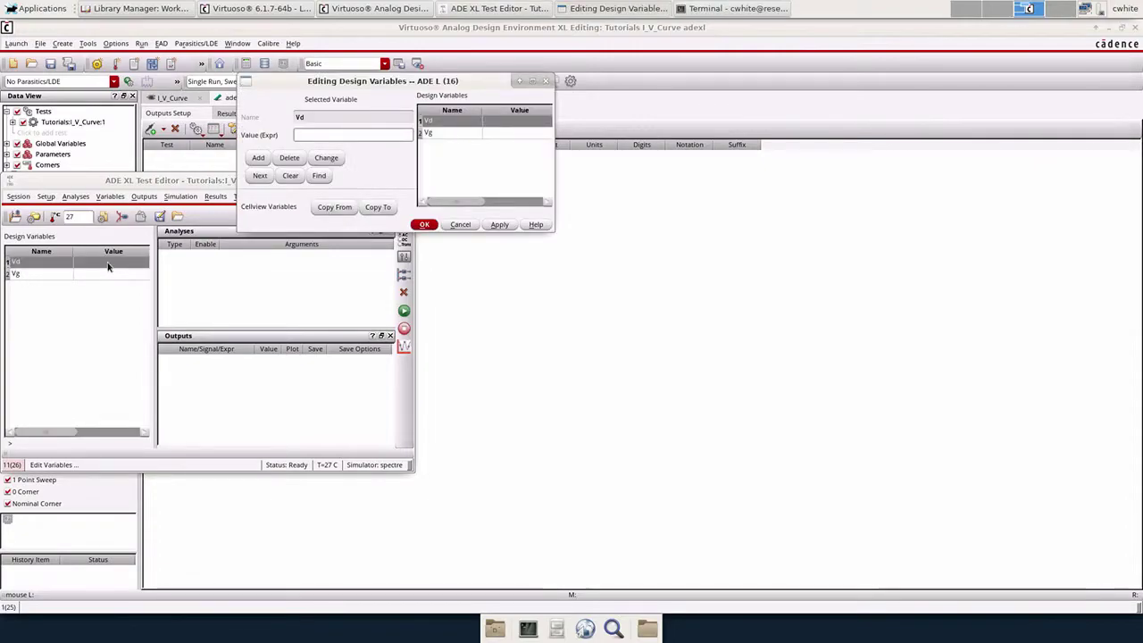
left_click(109, 274)
type("0")
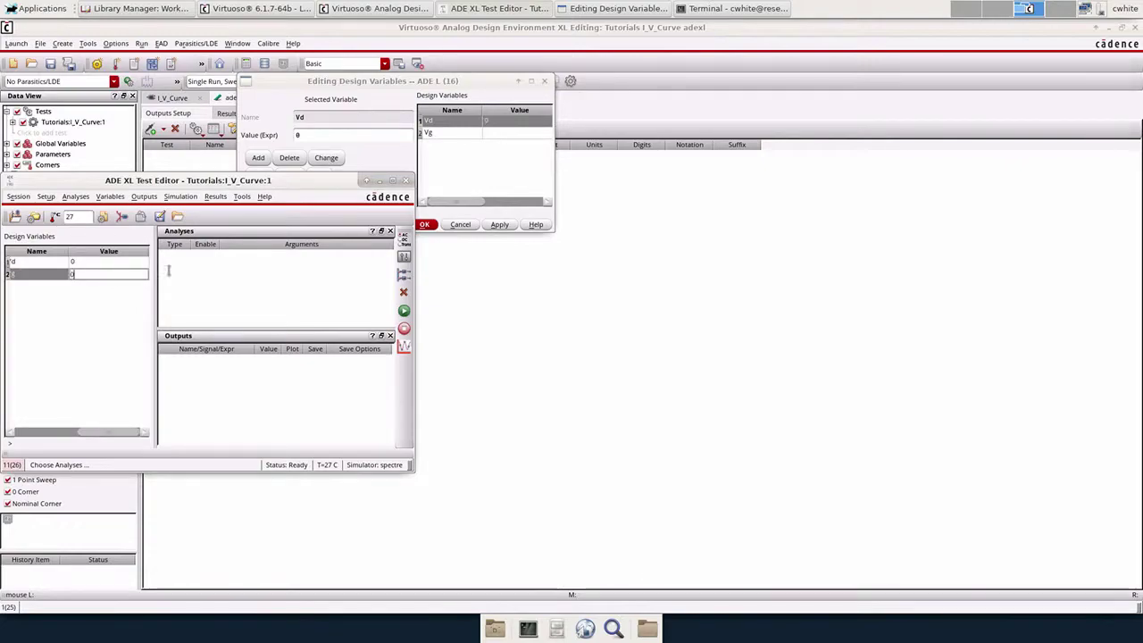
key("Return")
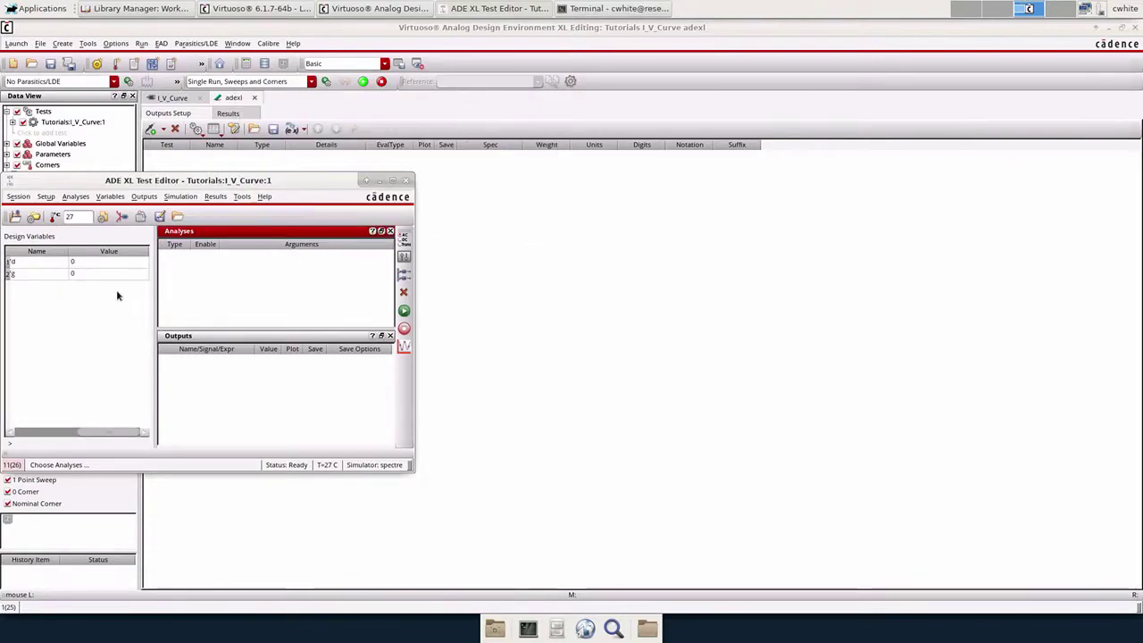
Step: Start a dc analysis that saves the DC operating point and sweeps a design variable
right_click(208, 268)
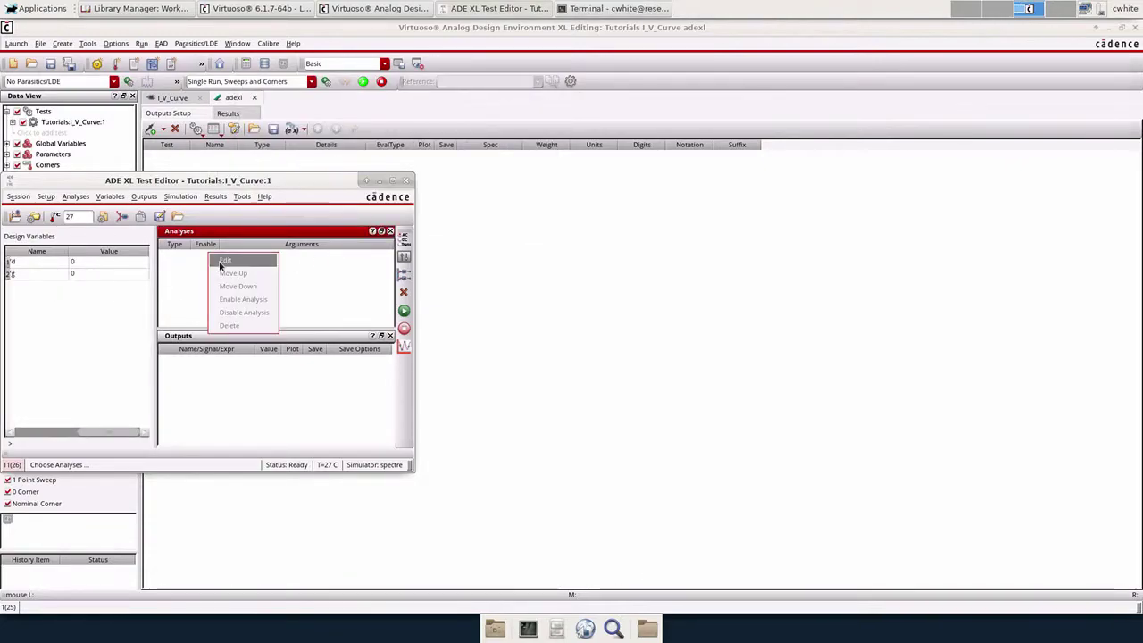
left_click(223, 262)
left_click(336, 99)
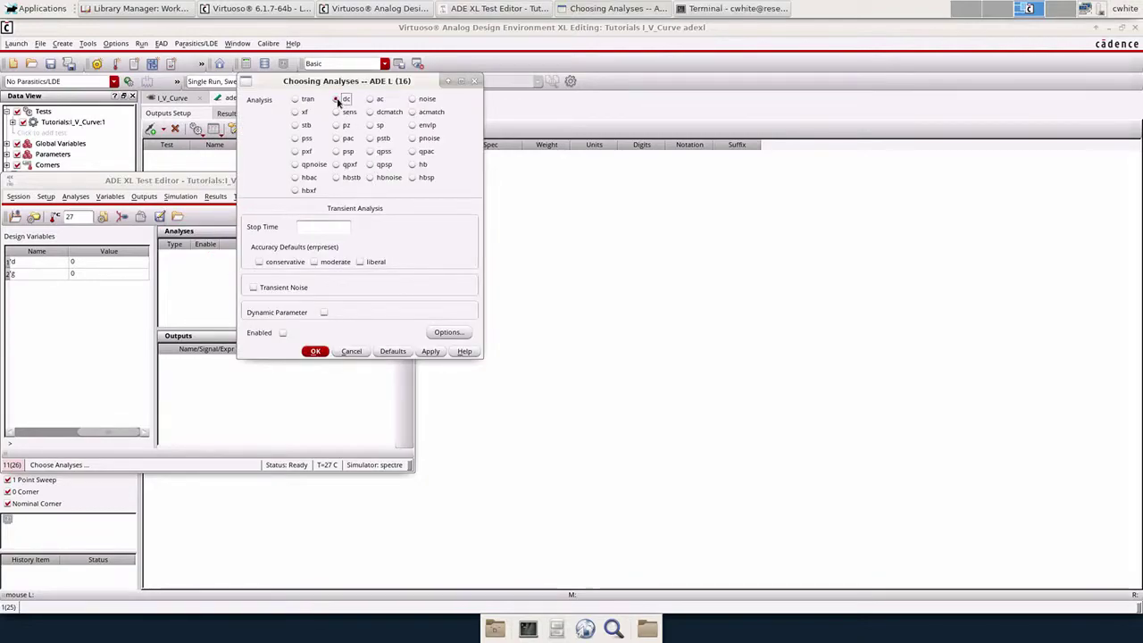
left_click(353, 223)
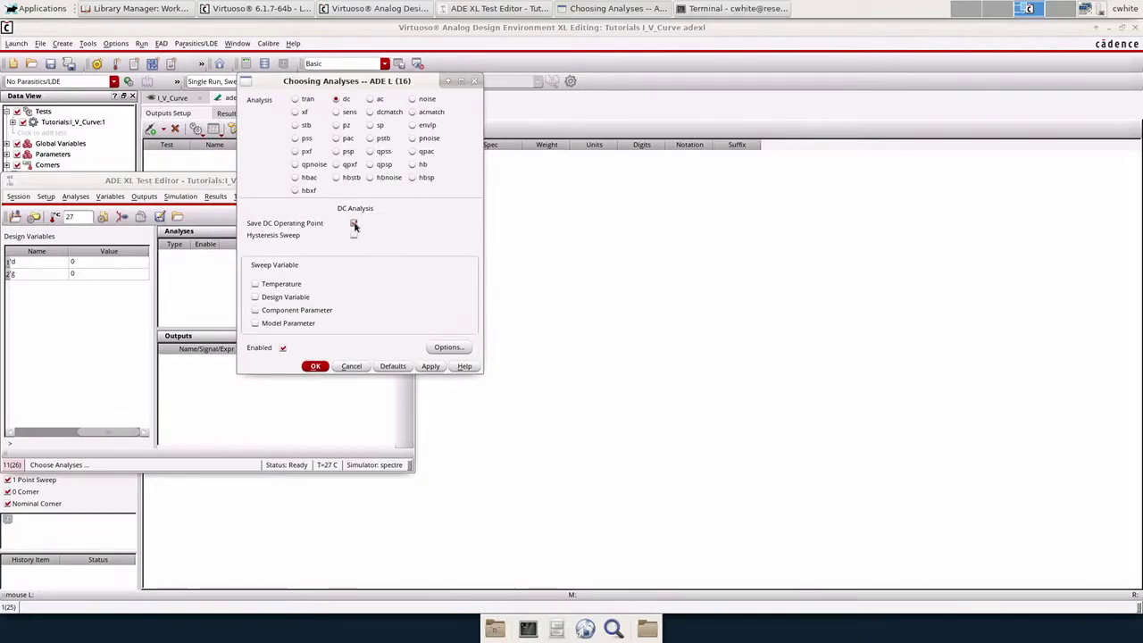
left_click(255, 297)
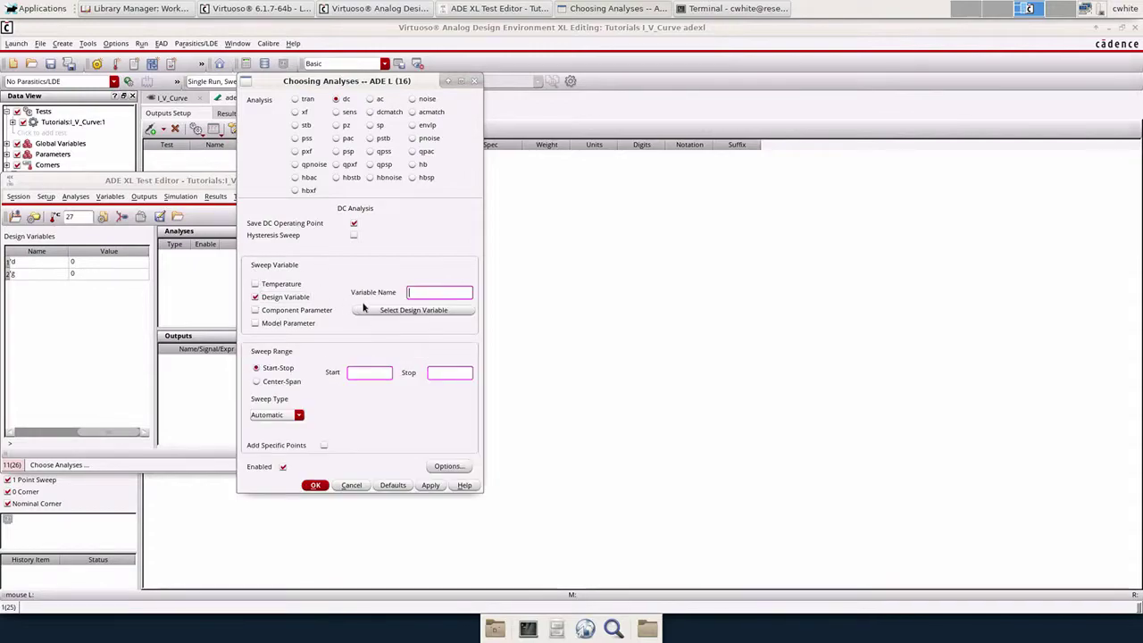
Step: Sweep design variable Vd from 0 to 5, then apply and close the analysis
left_click(411, 310)
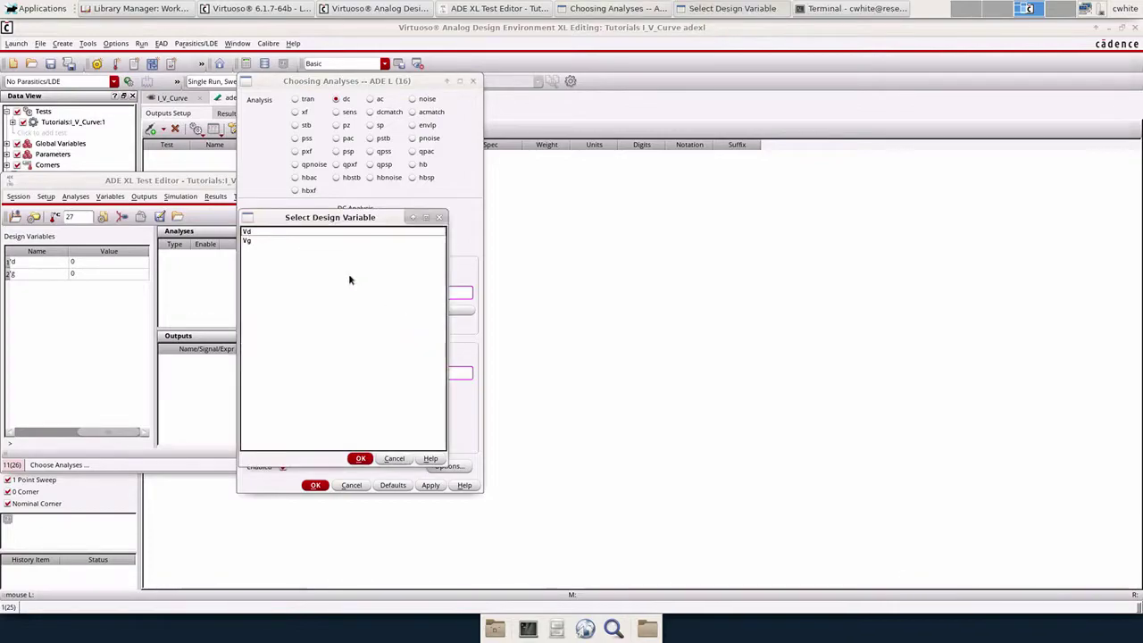
left_click(248, 231)
left_click(359, 459)
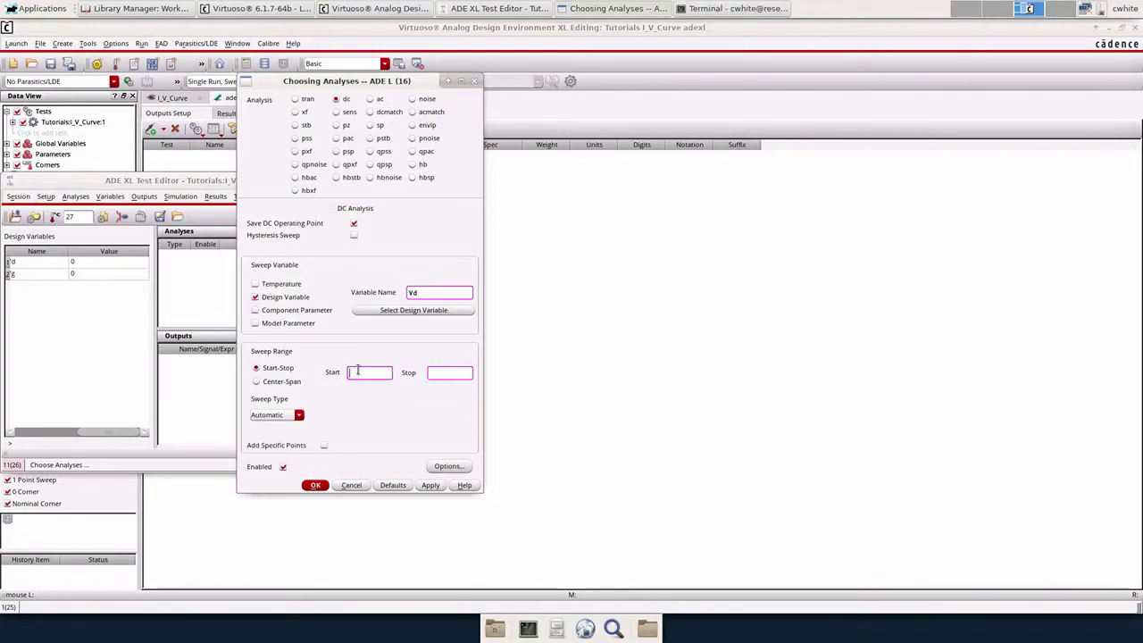
type("0")
left_click(447, 373)
type("5")
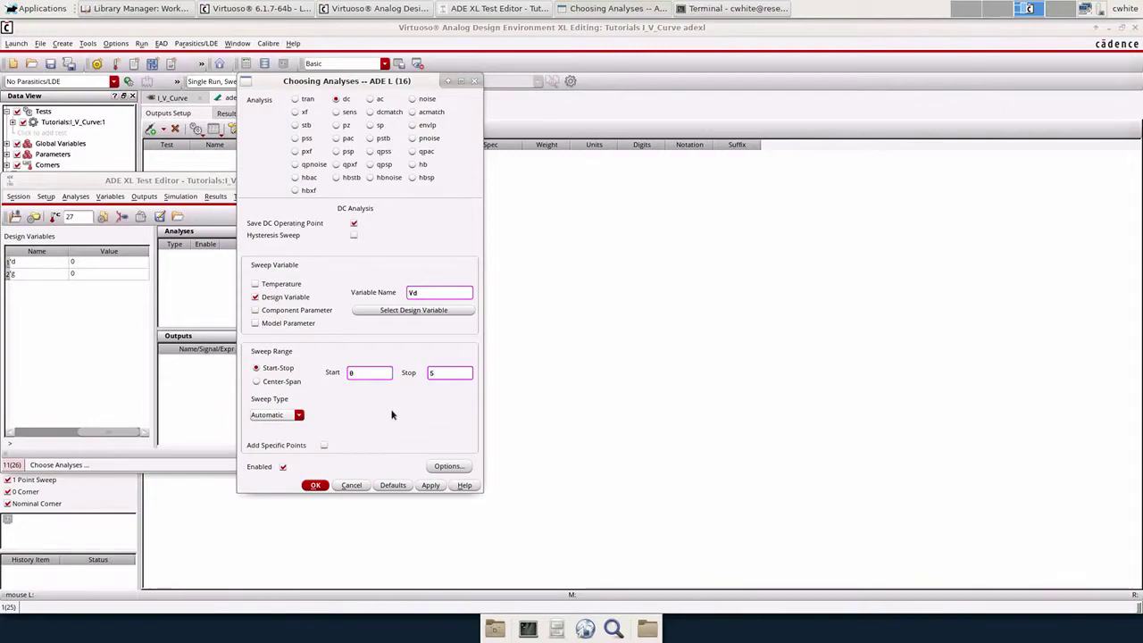
left_click(431, 485)
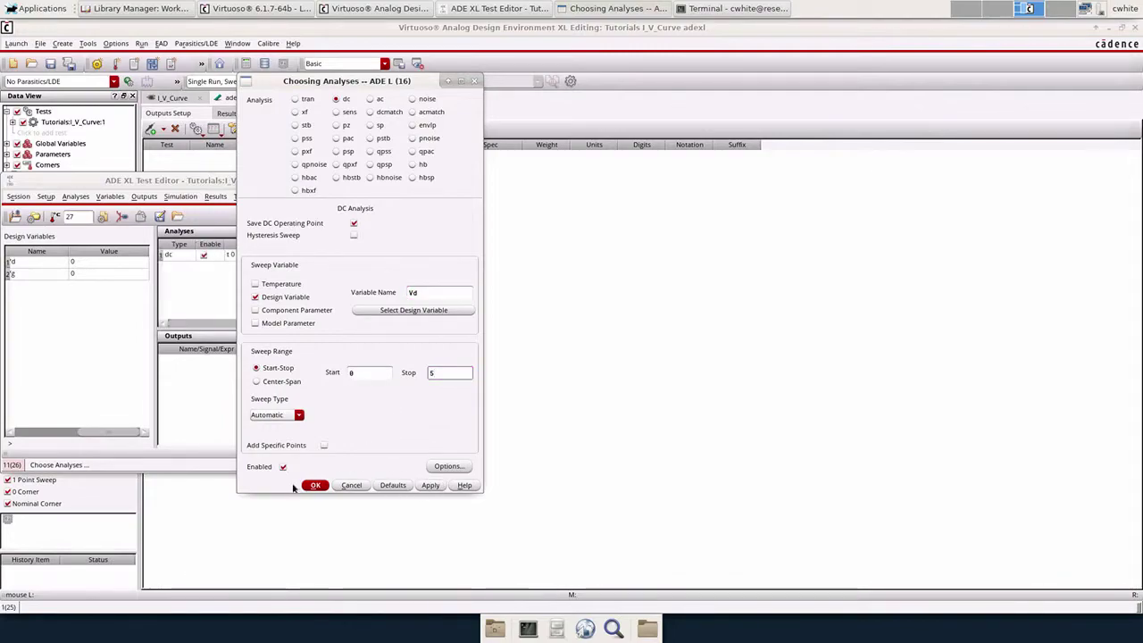
left_click(315, 485)
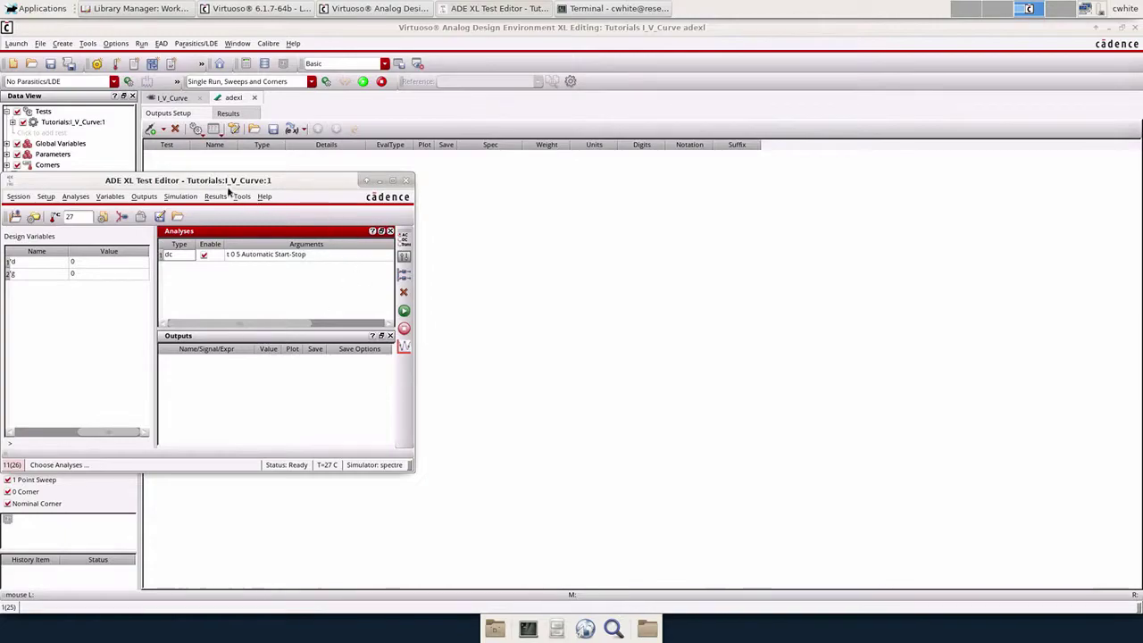
left_click_drag(229, 183, 399, 183)
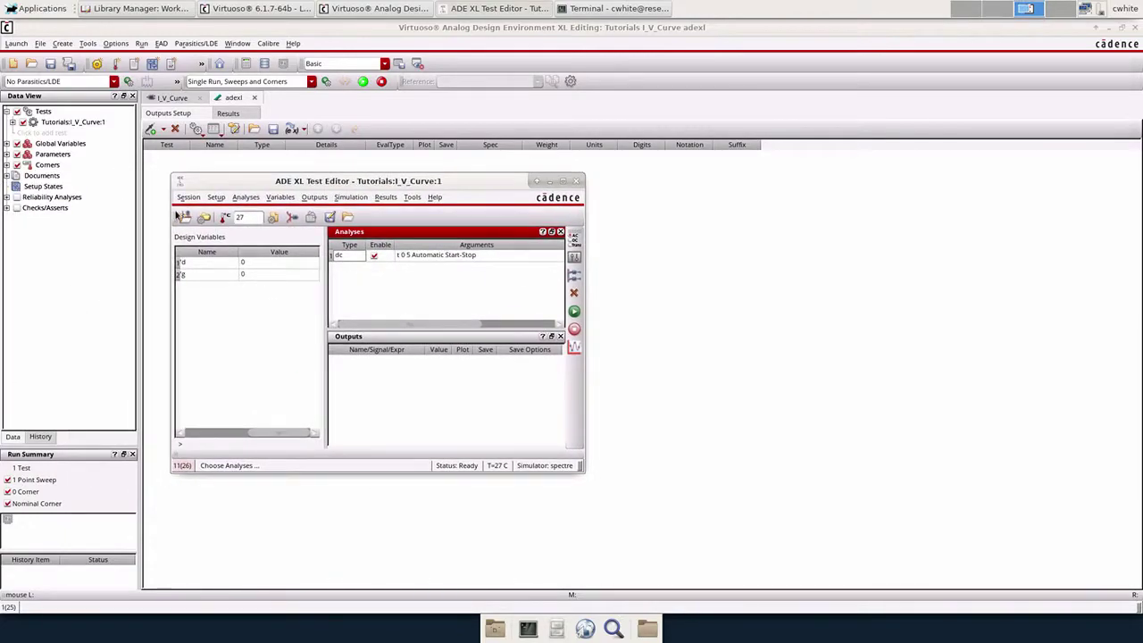
Step: Enter '1 2 3 4 5' as global variable Vg's value in the Data View
left_click(7, 145)
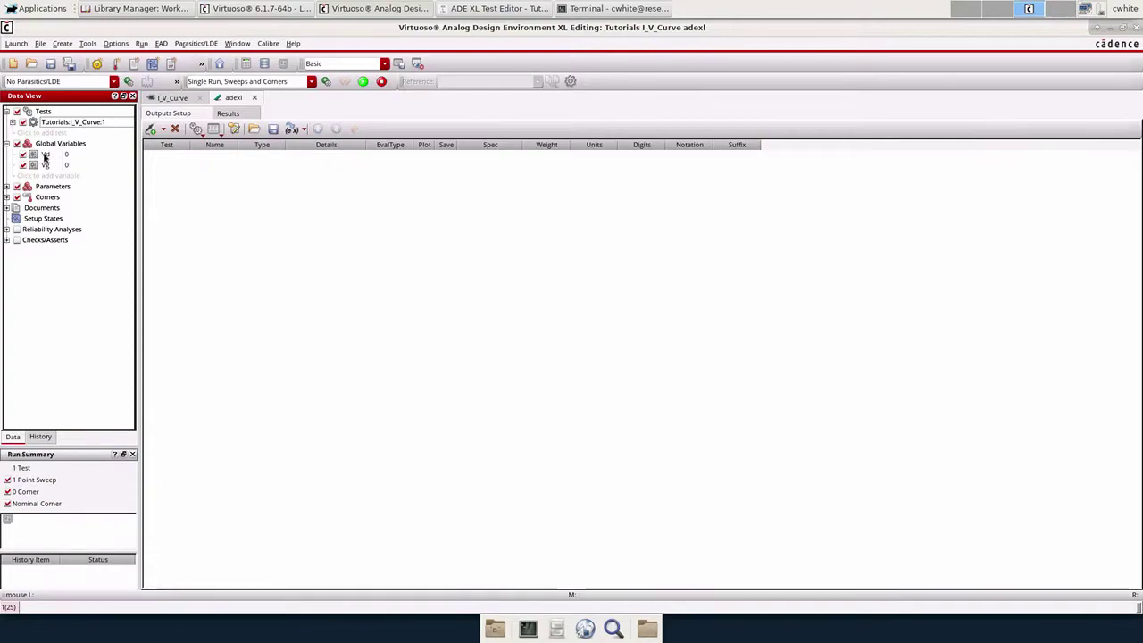
left_click(74, 167)
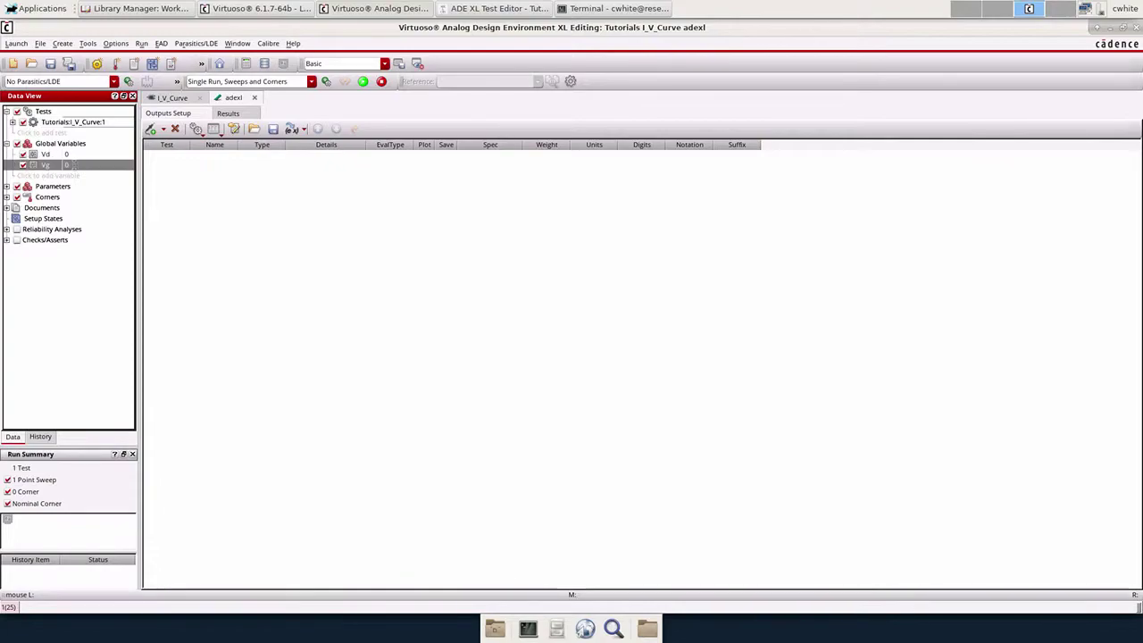
left_click(72, 165)
type("1")
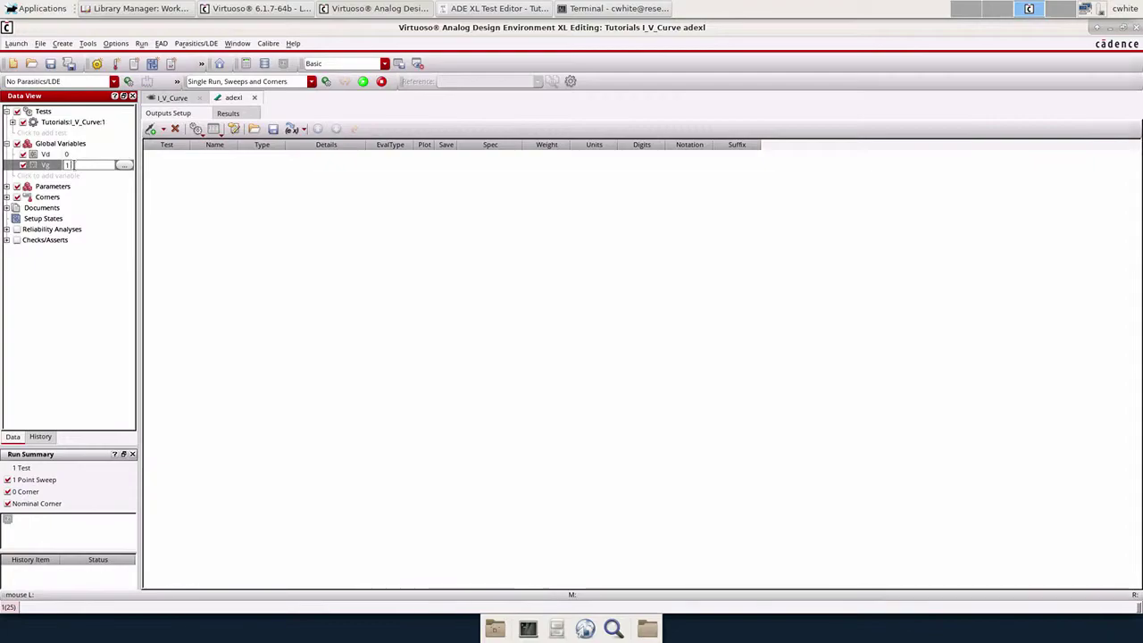
type(" 2 3 4 5")
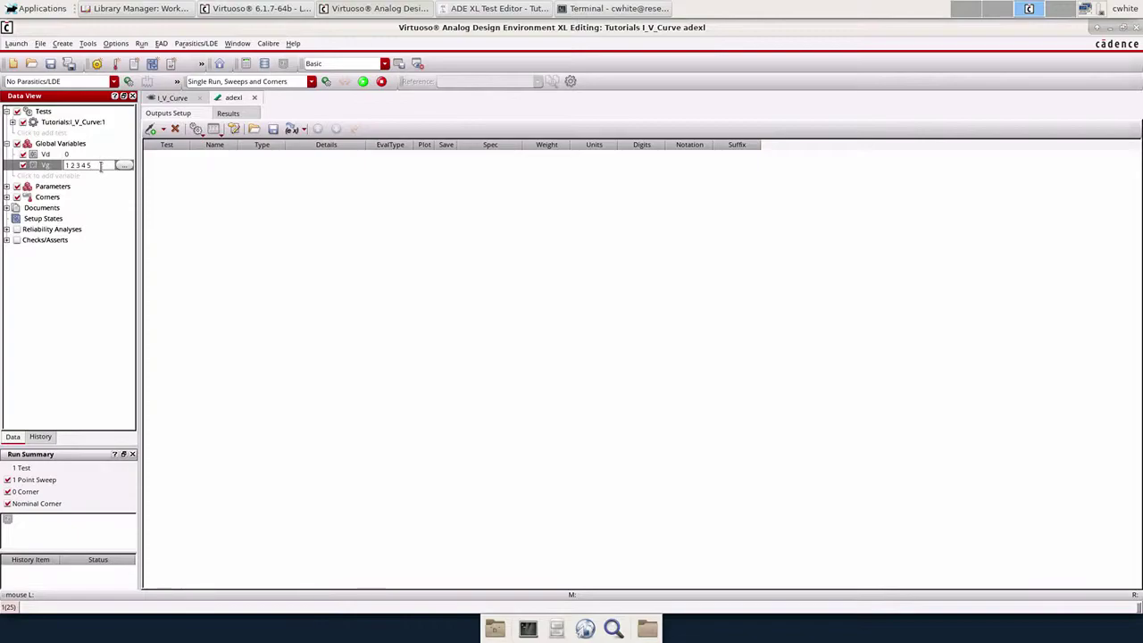
key("Return")
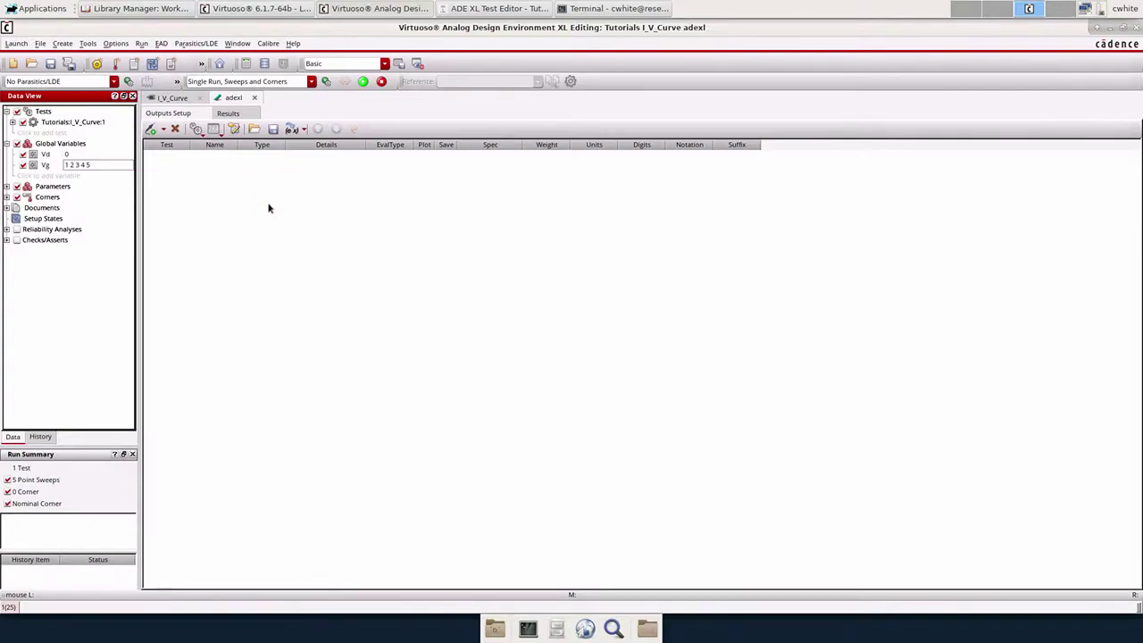
Step: Run the simulation across the five Vg points
left_click(362, 82)
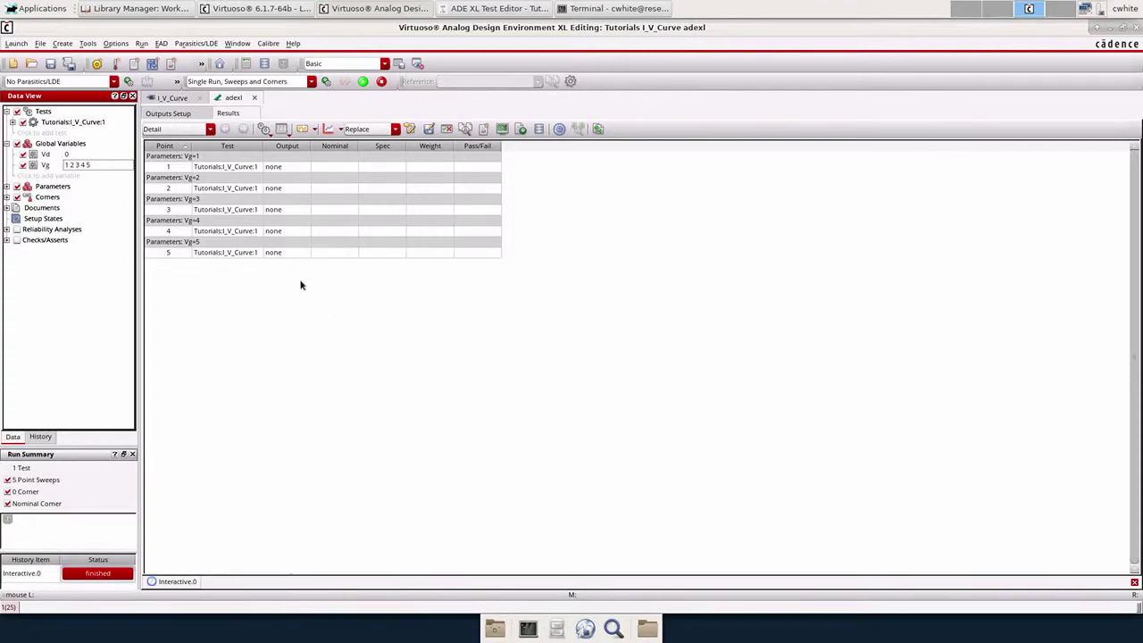
Step: Add an expression row in Outputs Setup and clear the calculator buffer
left_click(172, 114)
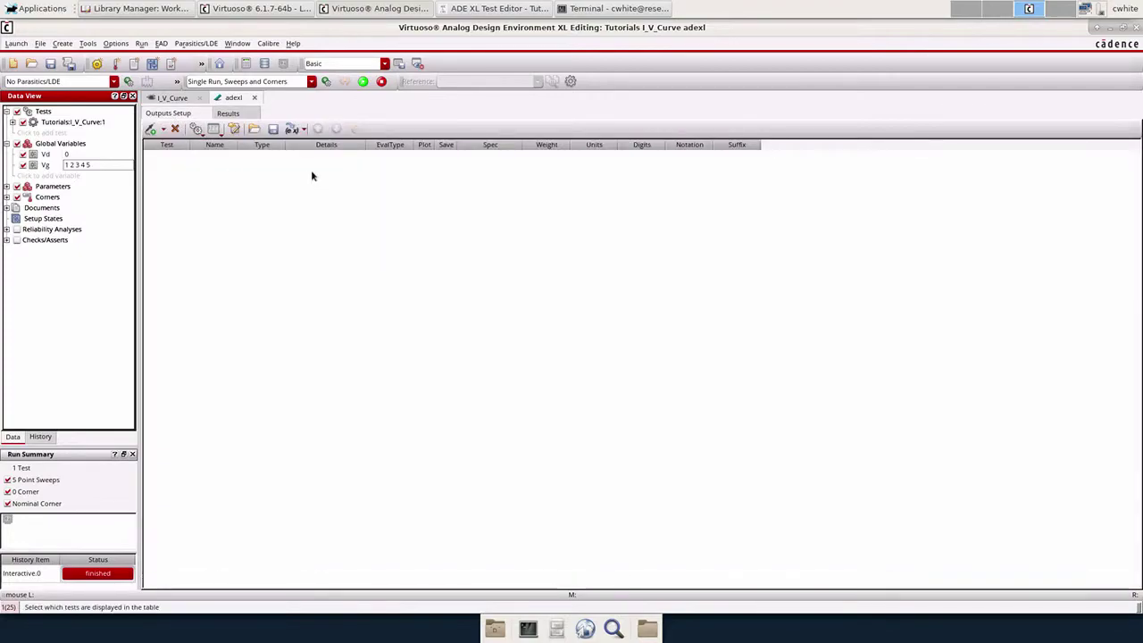
right_click(271, 177)
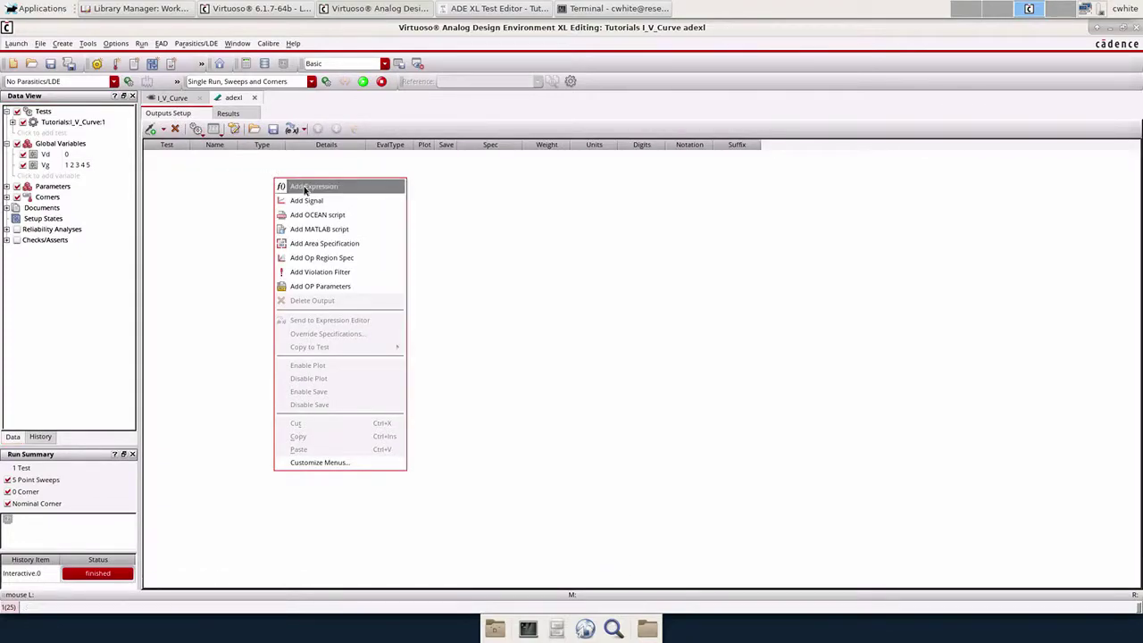
left_click(307, 188)
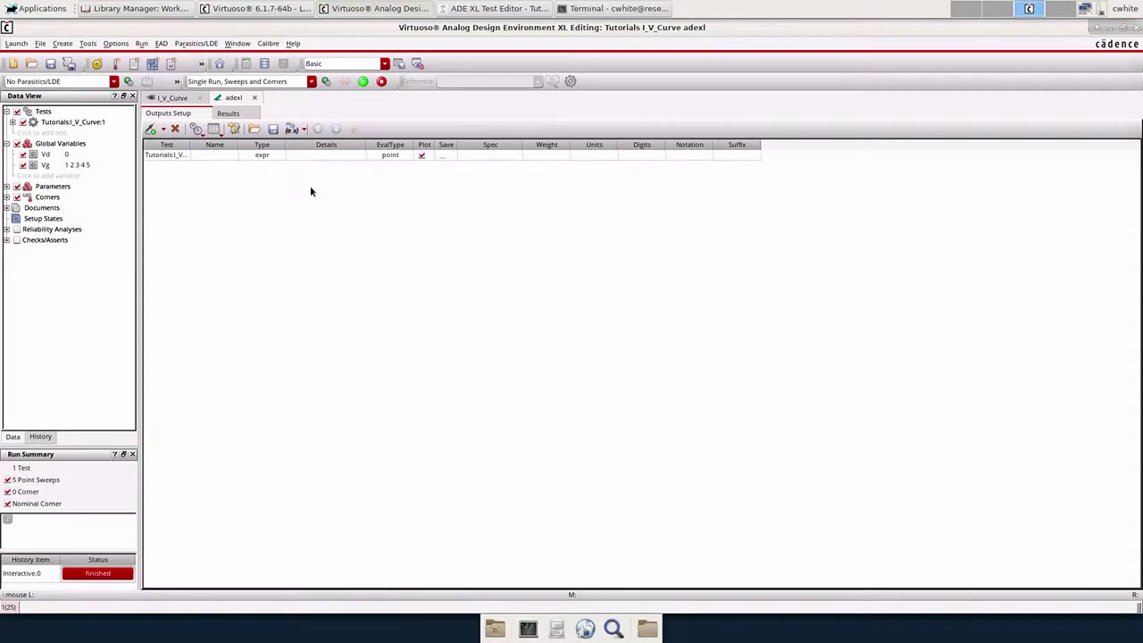
left_click(313, 156)
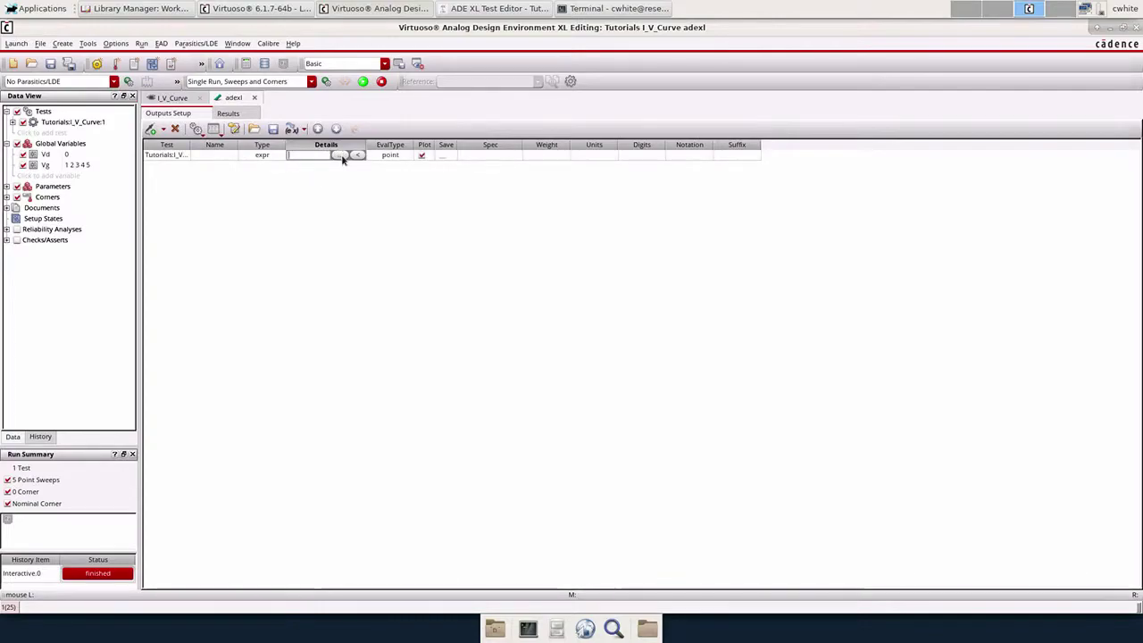
left_click(338, 156)
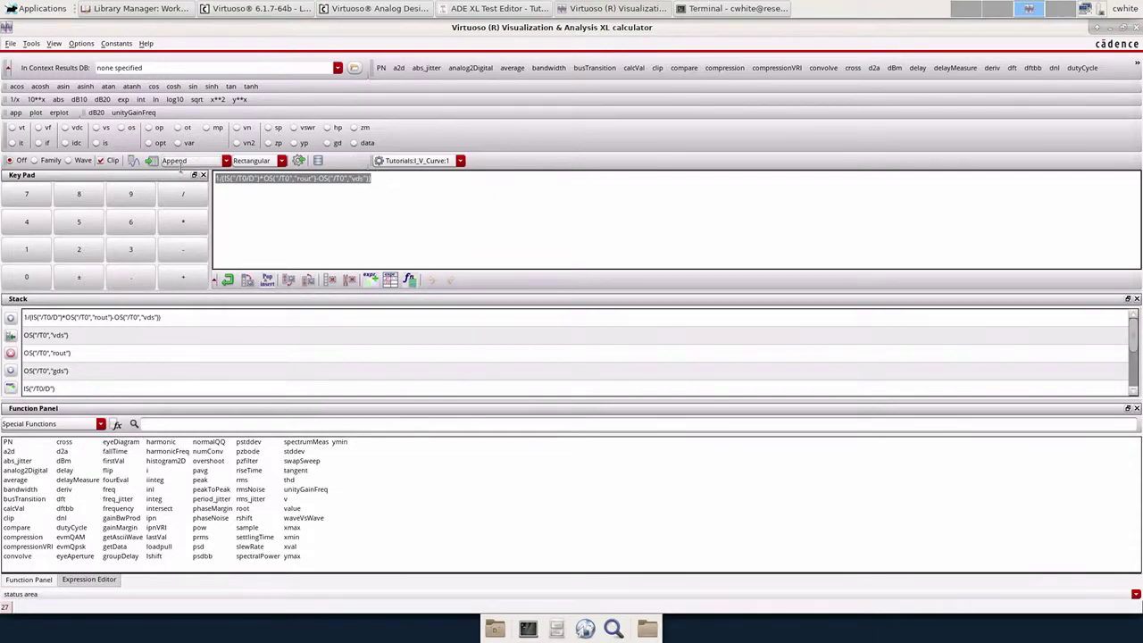
key("Delete")
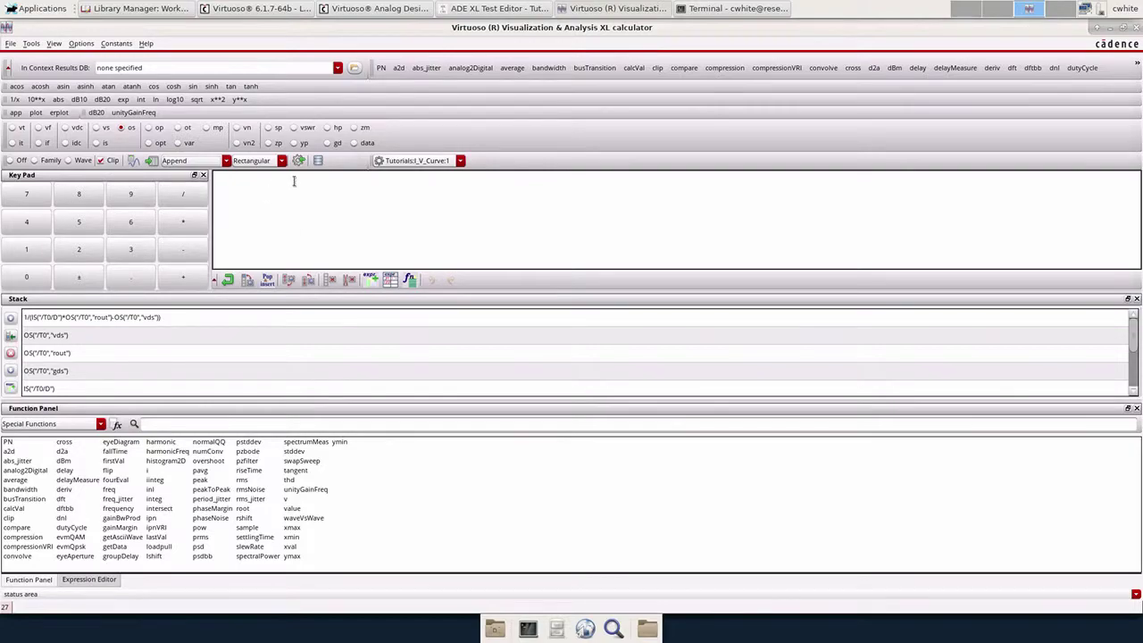
Step: Build OS("/T0","id") for T0's drain current and send it to ADE outputs
left_click(122, 132)
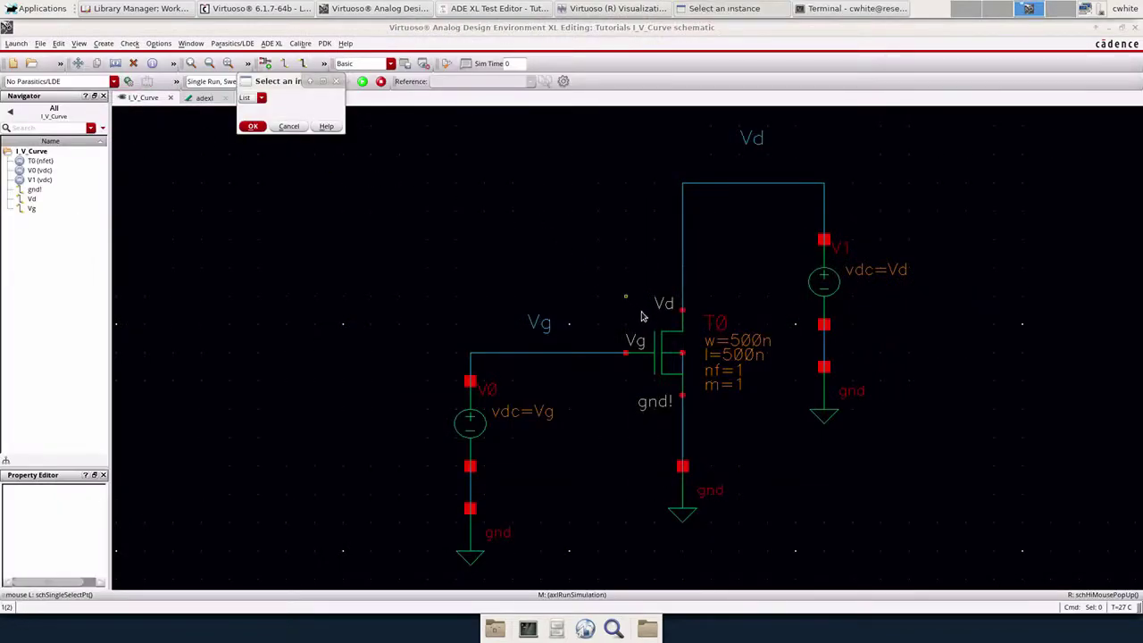
left_click(661, 361)
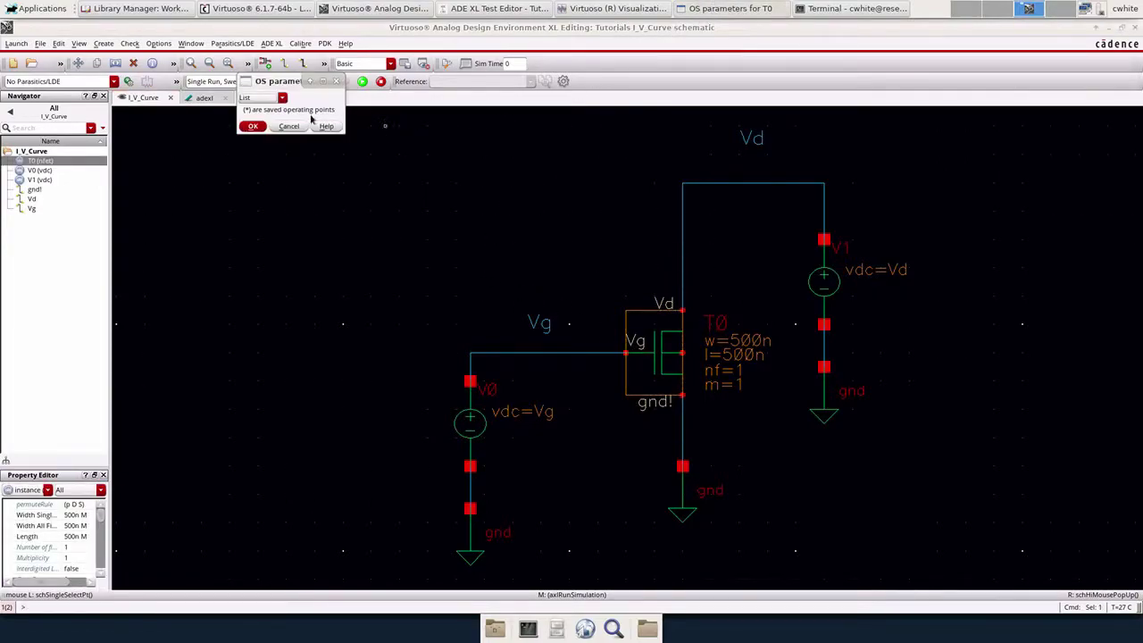
left_click(281, 98)
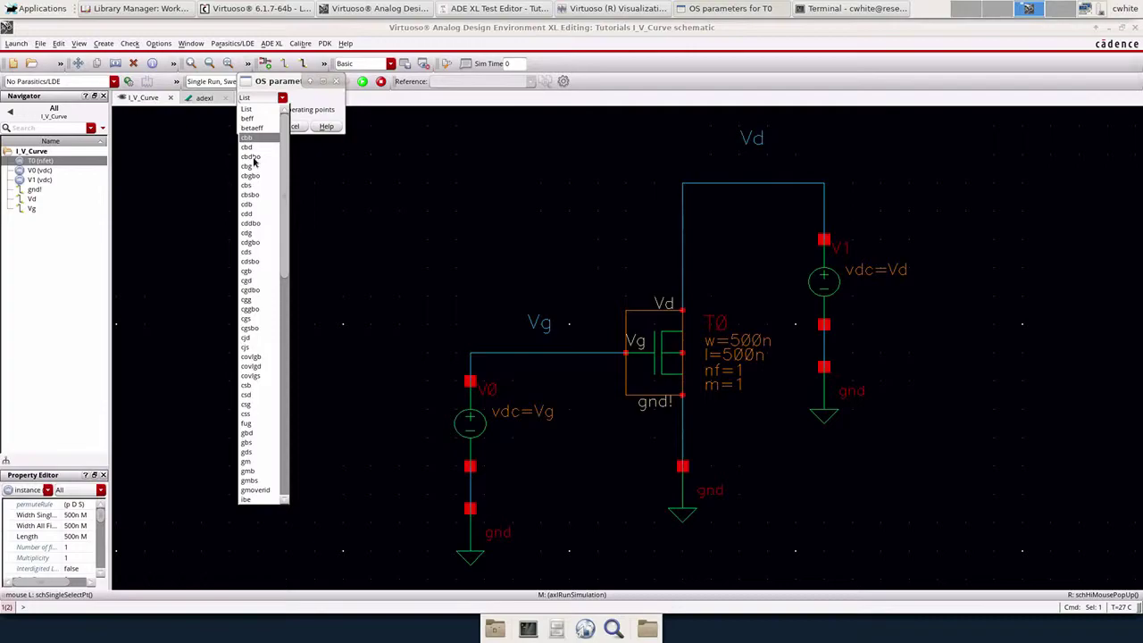
scroll(253, 170, "down", 3)
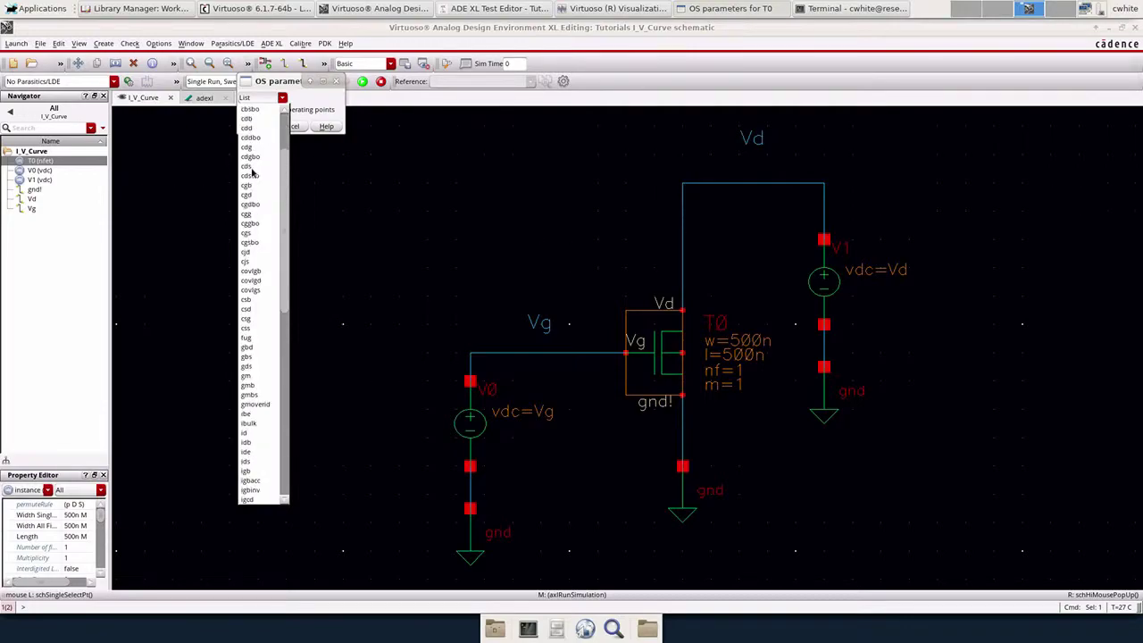
scroll(252, 172, "down", 9)
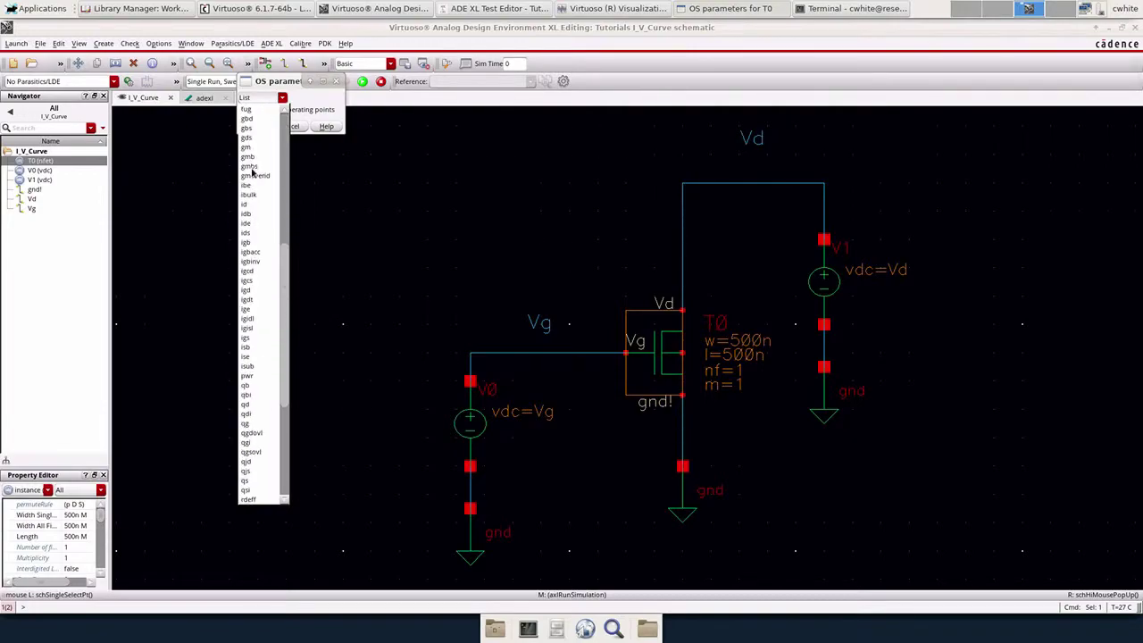
scroll(254, 174, "down", 2)
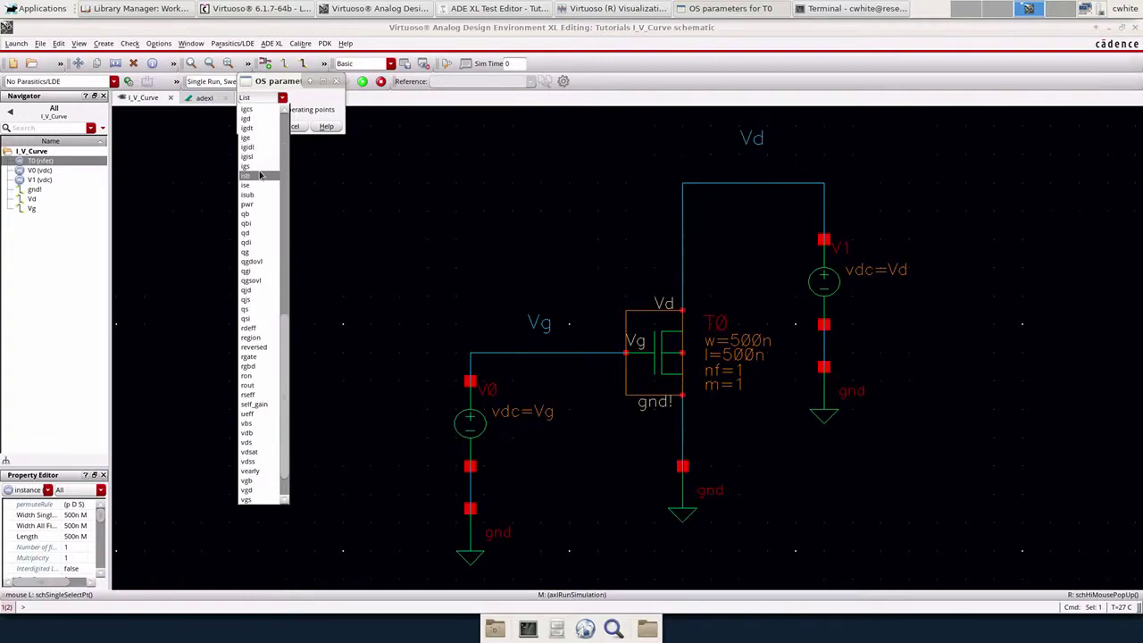
scroll(260, 175, "up", 9)
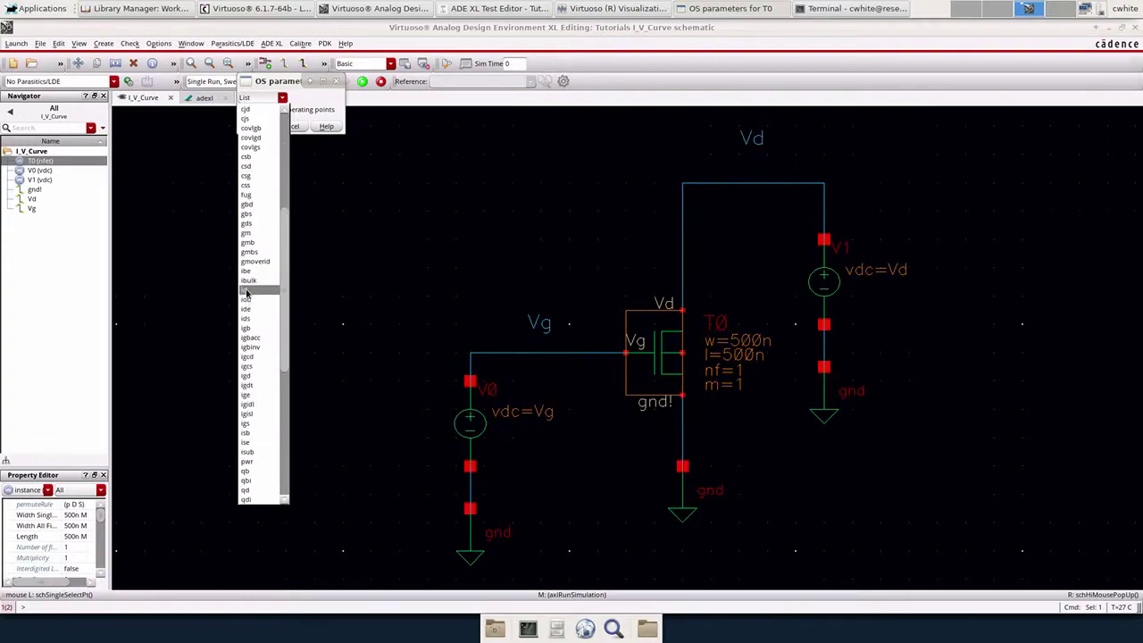
left_click(247, 292)
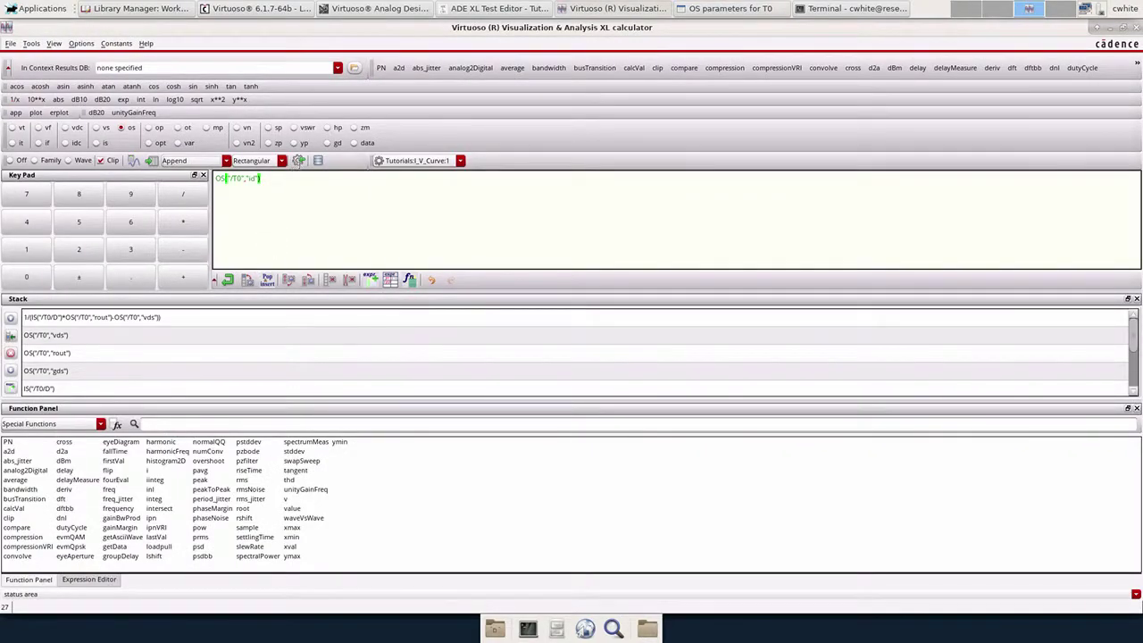
left_click(300, 162)
Step: Clear the buffer and build OS("/T0","rout") from T0's operating-point parameters
left_click_drag(271, 179, 214, 178)
key("BackSpace")
left_click(119, 126)
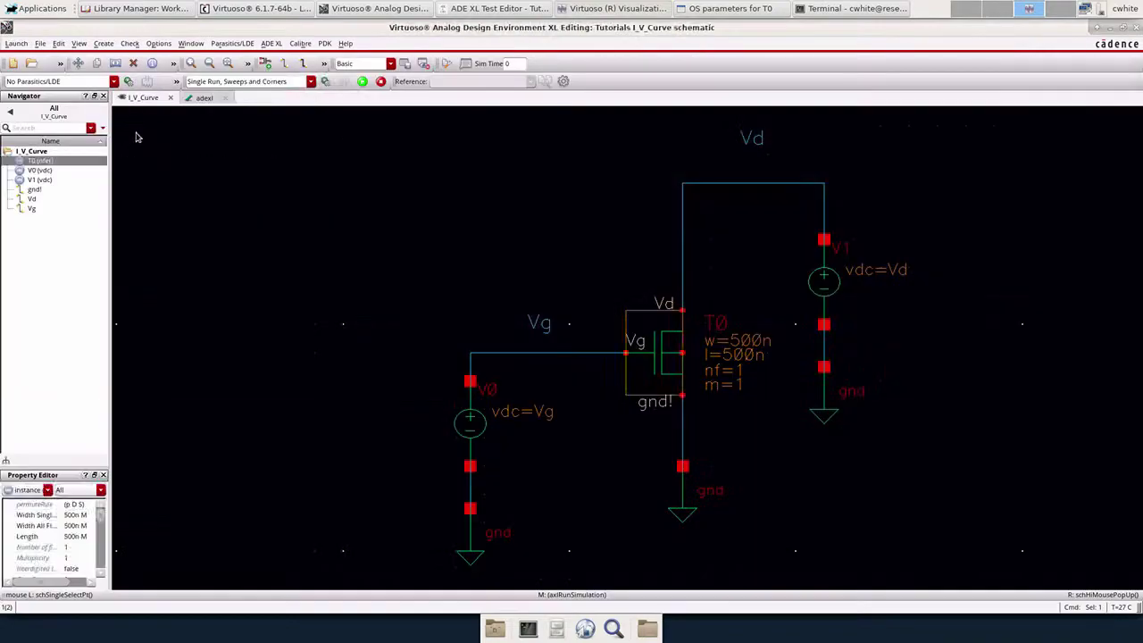
left_click(630, 343)
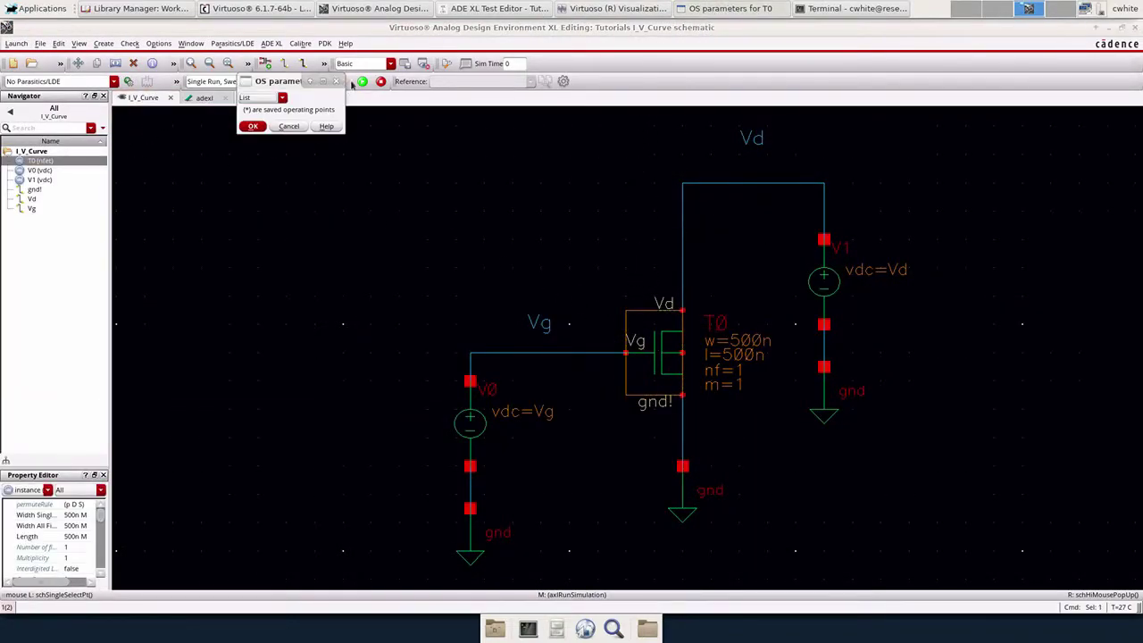
left_click(259, 107)
scroll(254, 340, "down", 5)
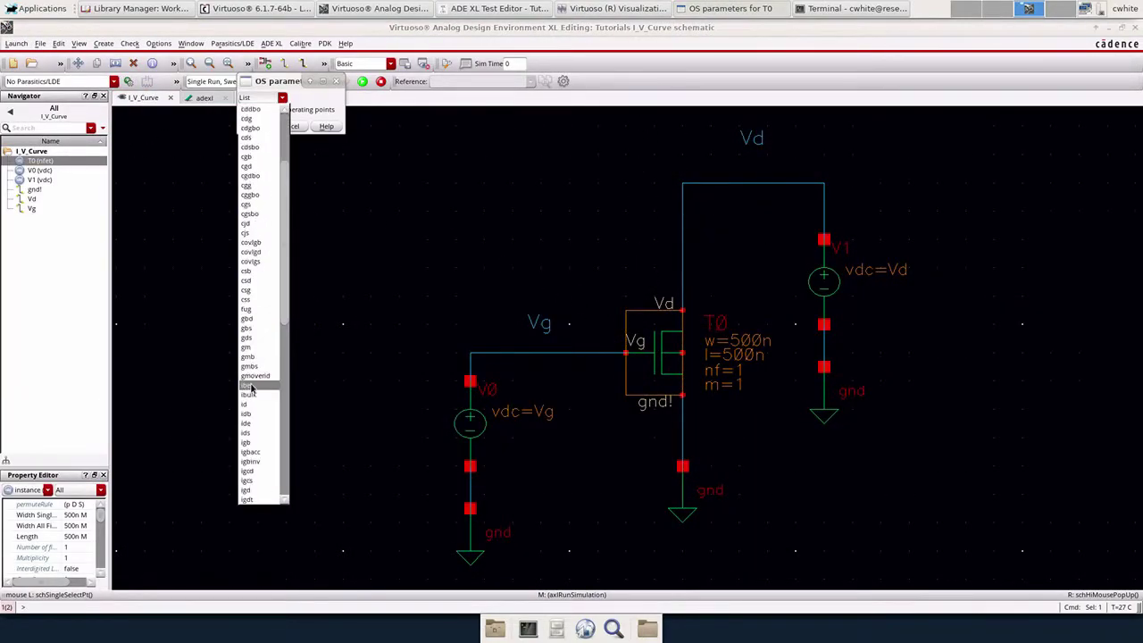
scroll(252, 389, "down", 4)
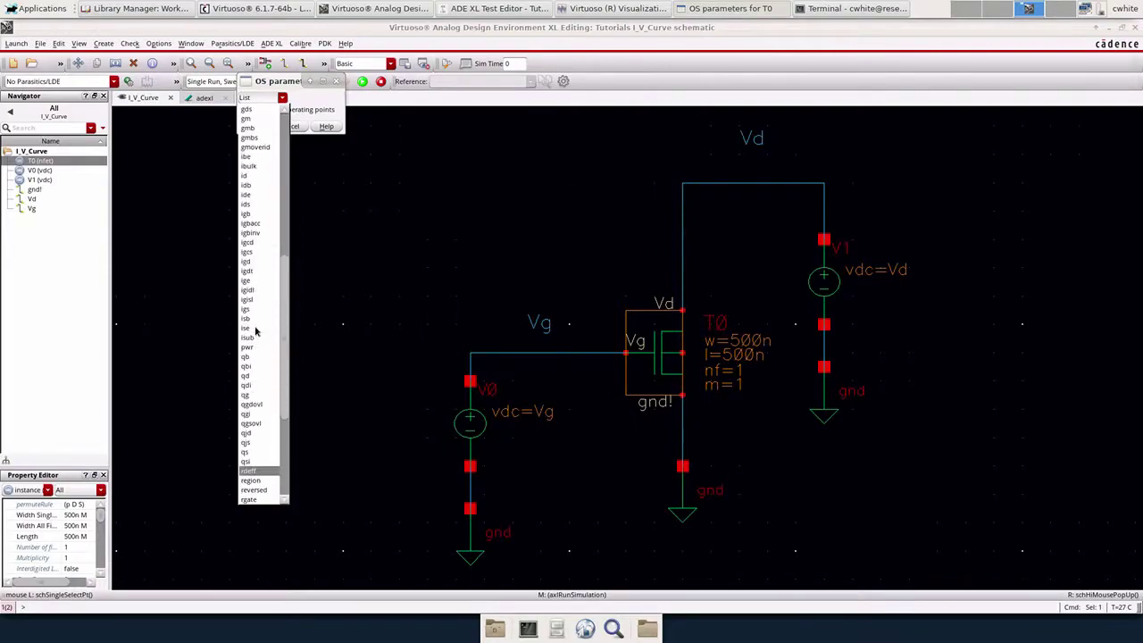
key("Down")
key("Down")
key("Down")
key("Down")
key("Down")
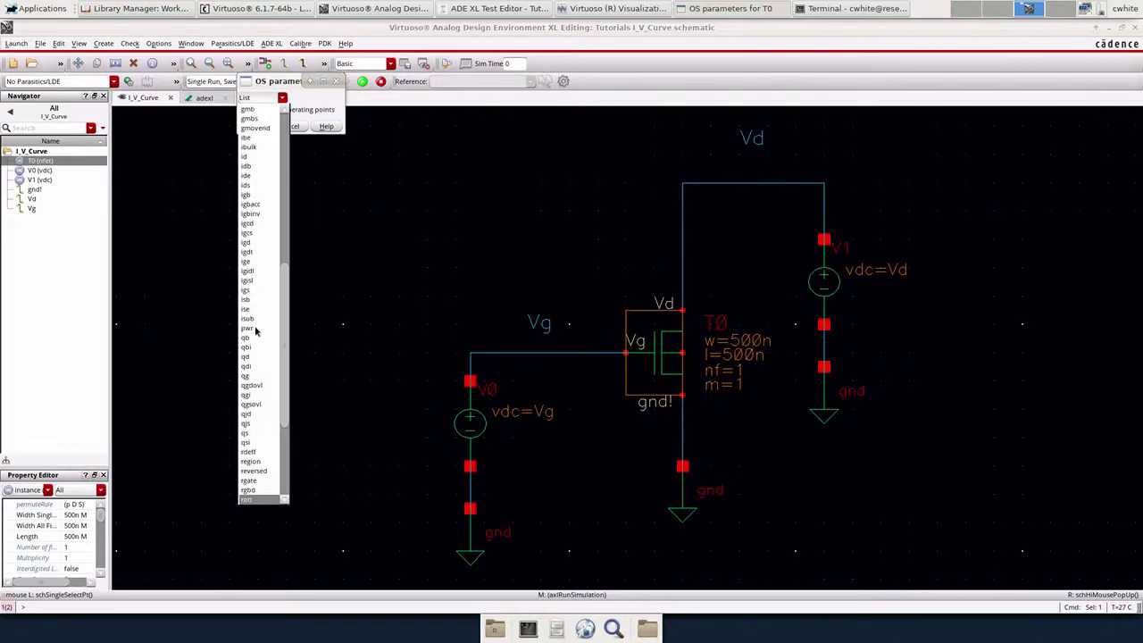
key("Down")
key("Down")
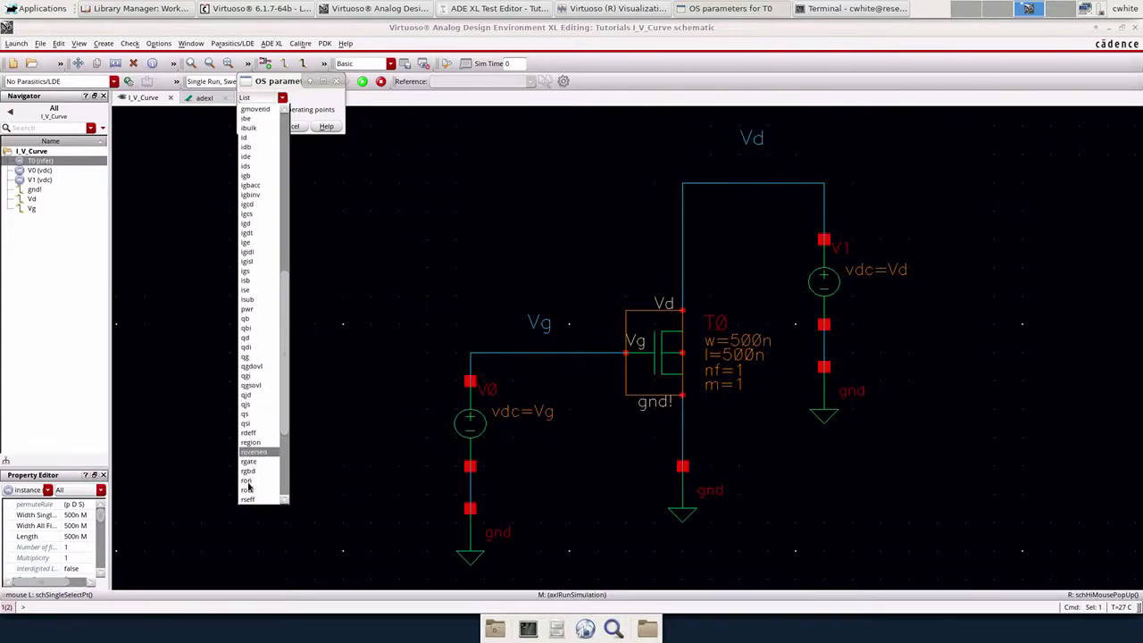
left_click(250, 492)
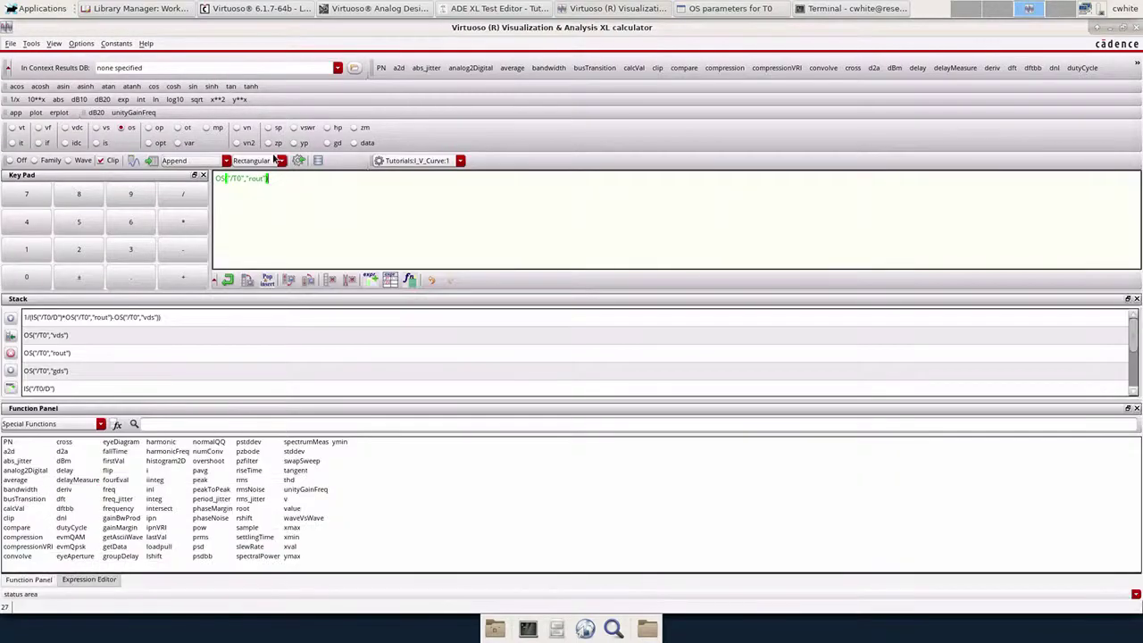
Step: Pick T0's vearly parameter and prefix the buffer with 1/ to form 1/OS("/T0","vearly")
left_click(119, 128)
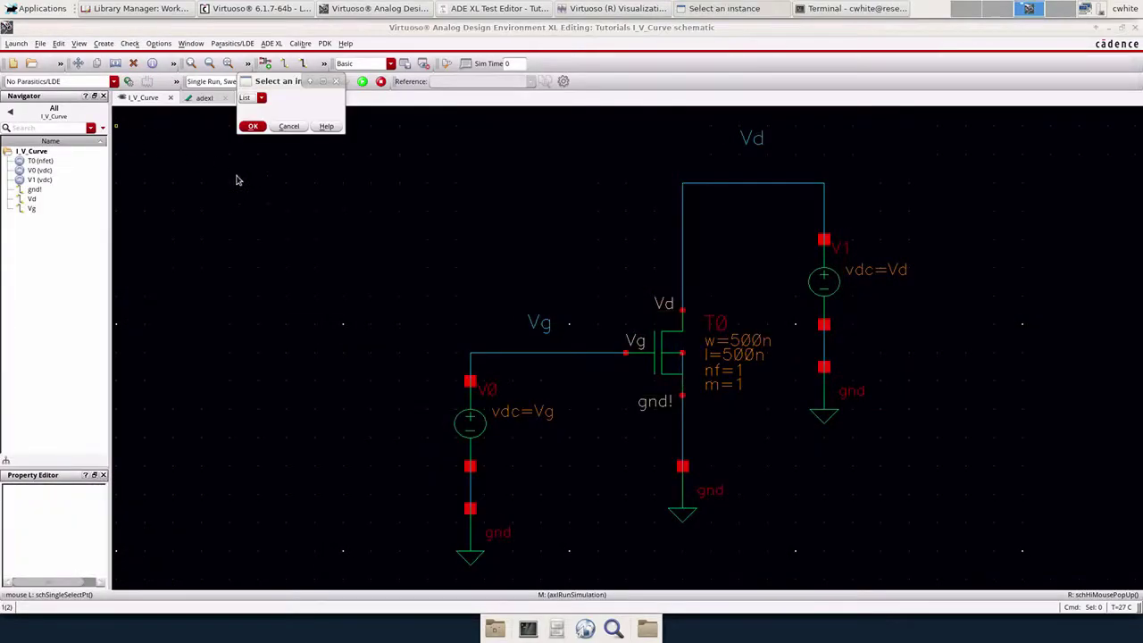
left_click(659, 361)
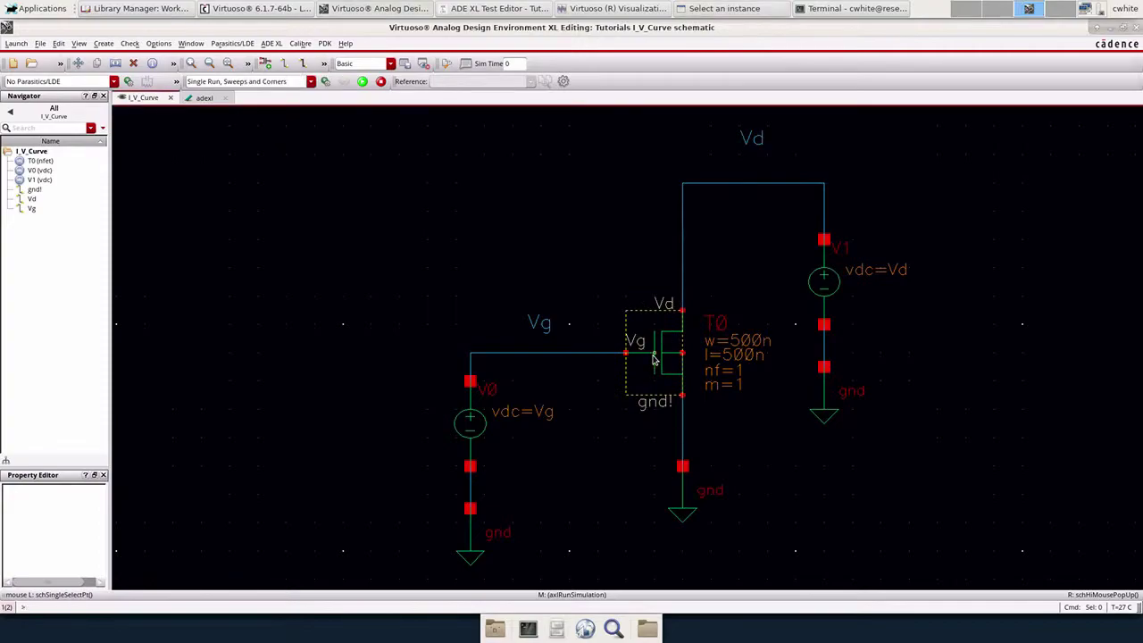
left_click(652, 9)
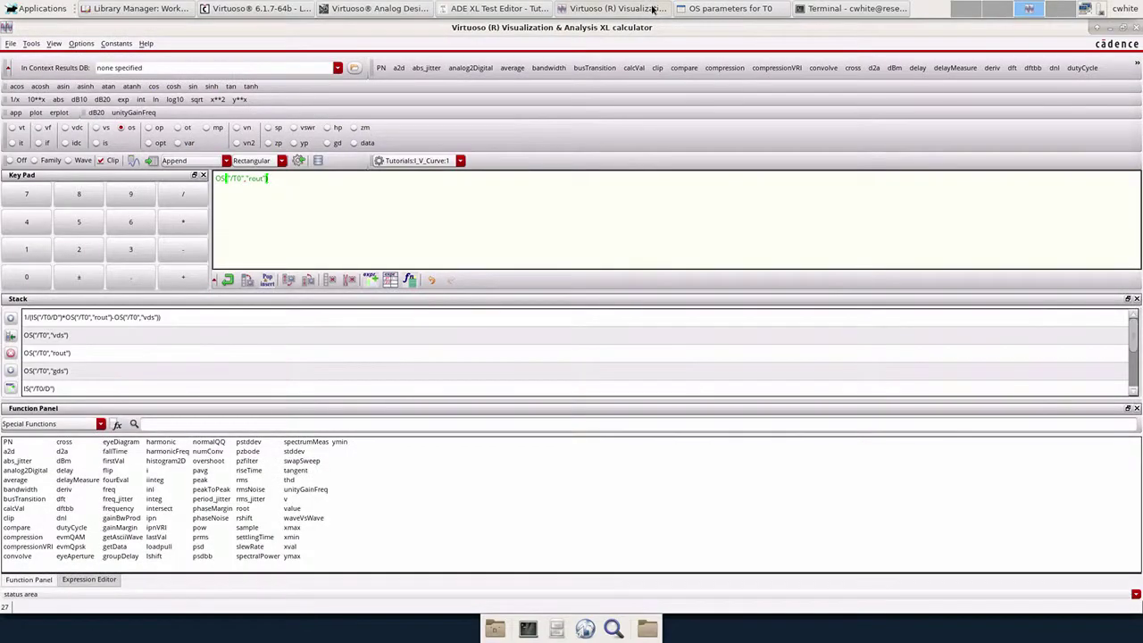
left_click(714, 9)
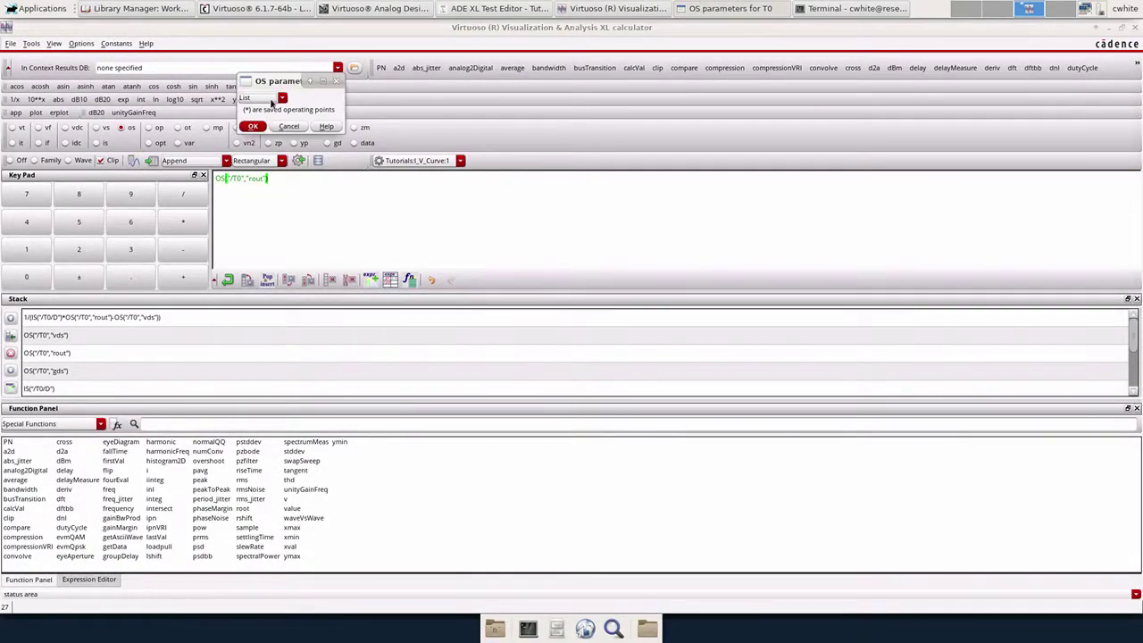
left_click(273, 100)
scroll(259, 204, "down", 10)
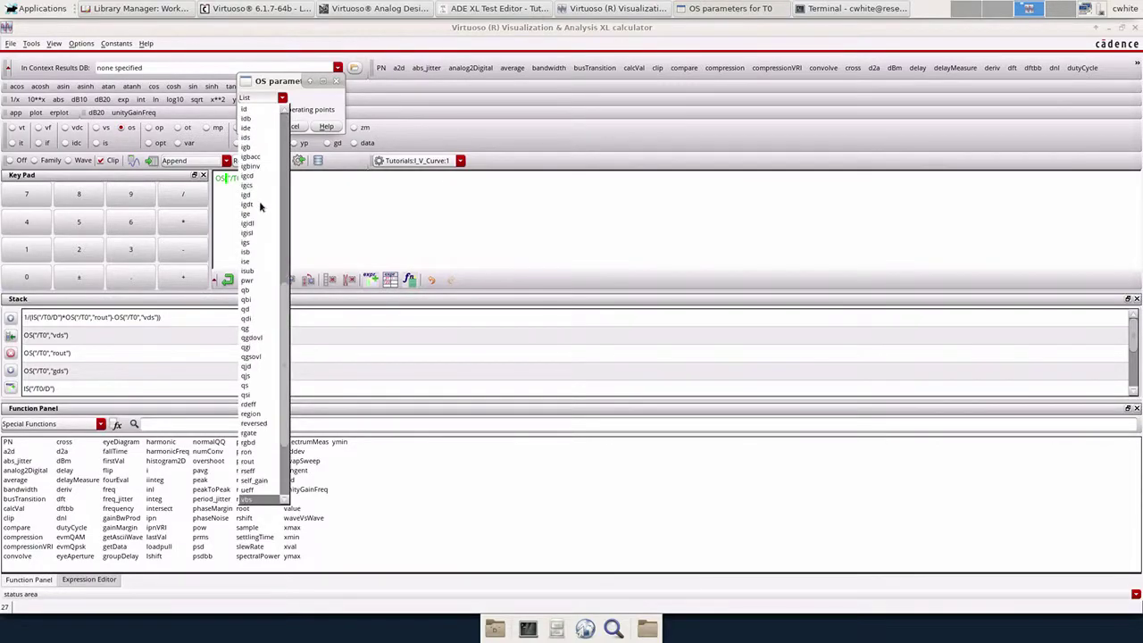
scroll(259, 205, "down", 1)
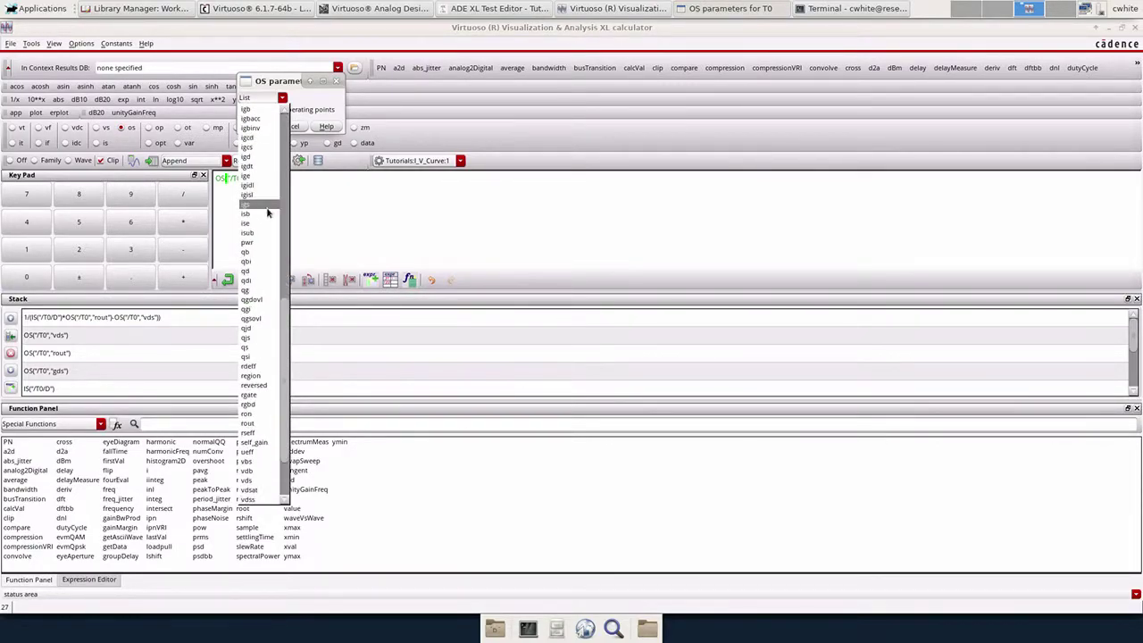
scroll(268, 213, "down", 3)
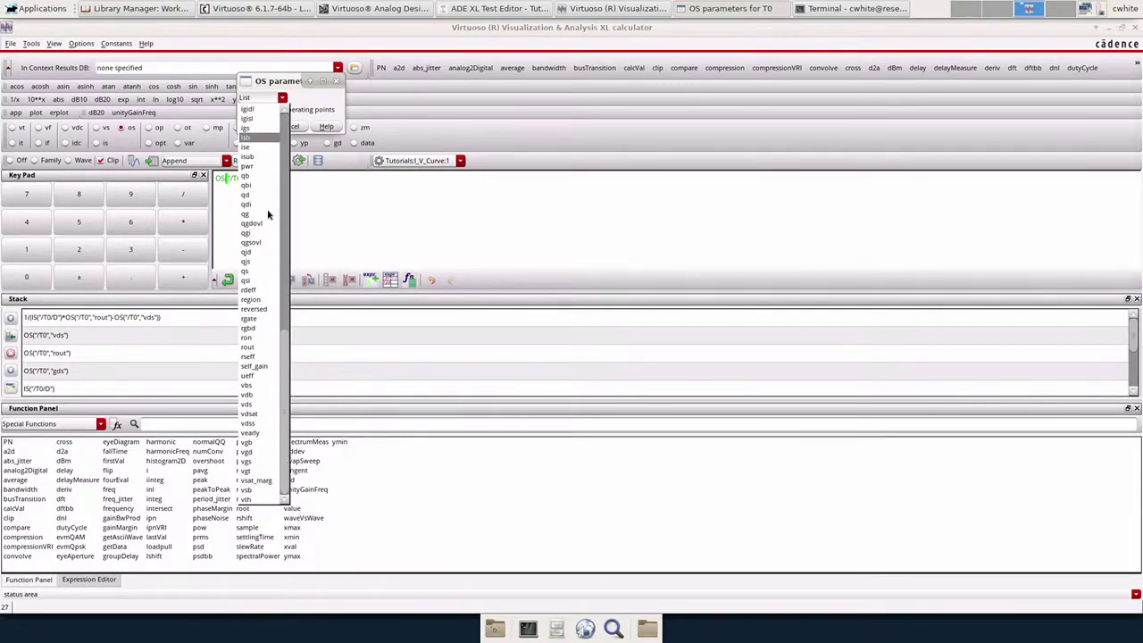
left_click(254, 434)
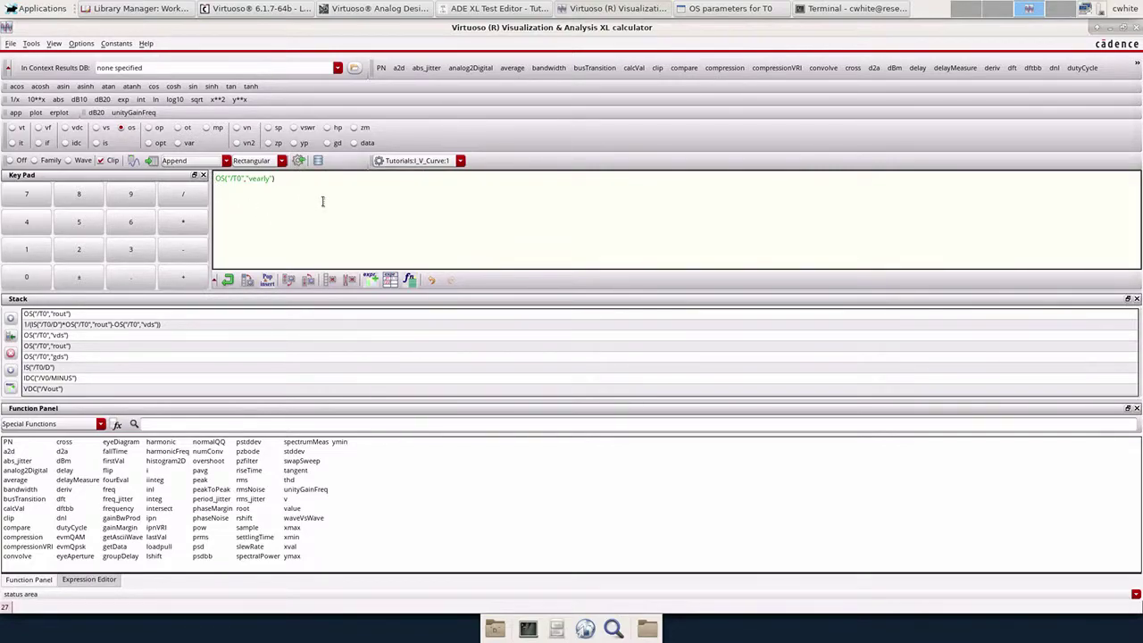
type("1/")
Step: Close the calculator and rerun the simulation for id, rout and vearly outputs
left_click(1135, 27)
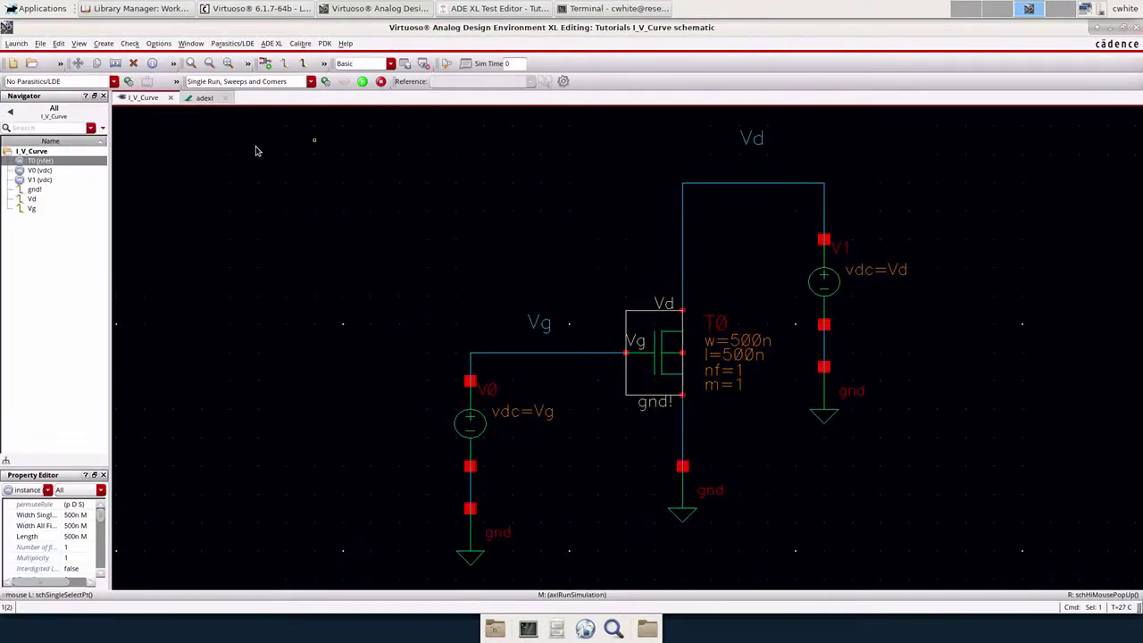
left_click(193, 98)
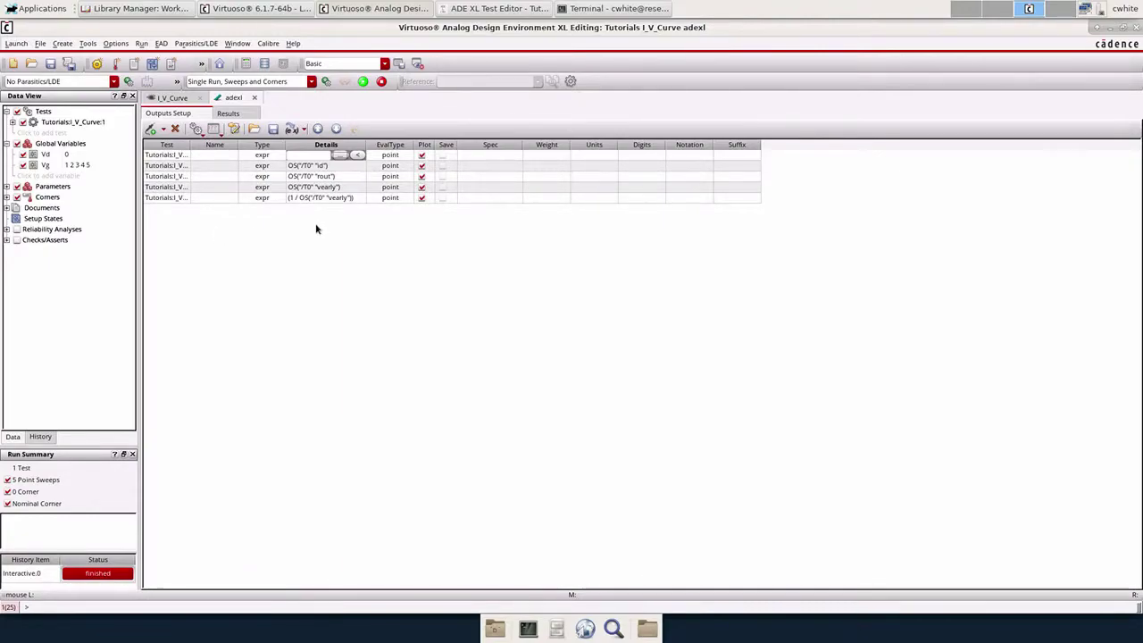
left_click(363, 82)
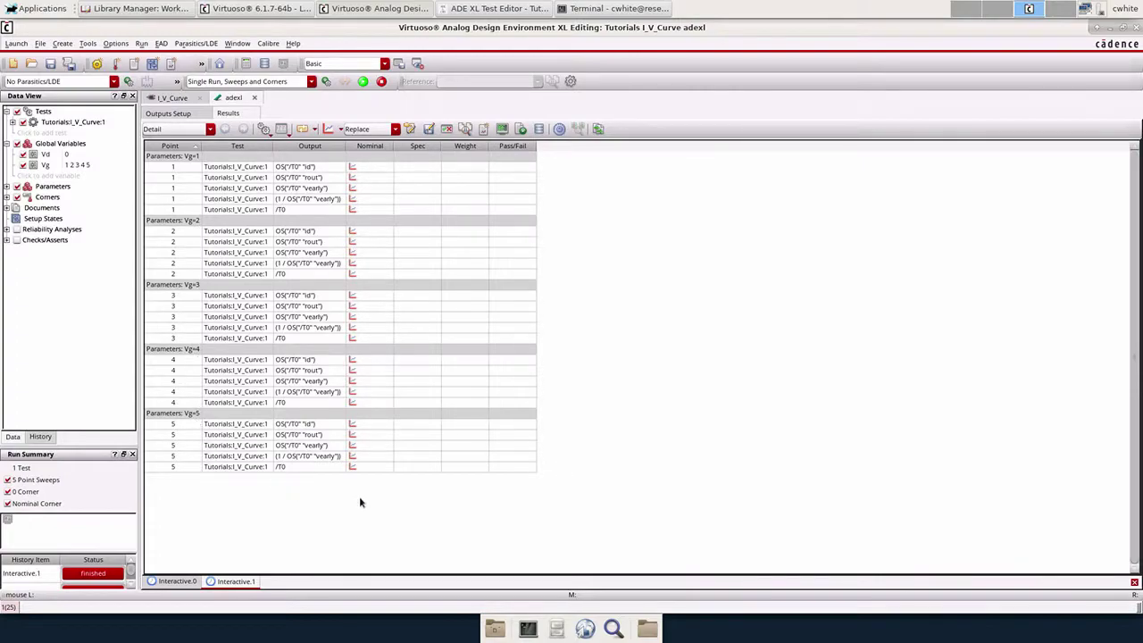
Step: Plot all id results for Vg=1–5 versus Vd in a maximized waveform window
left_click(362, 170)
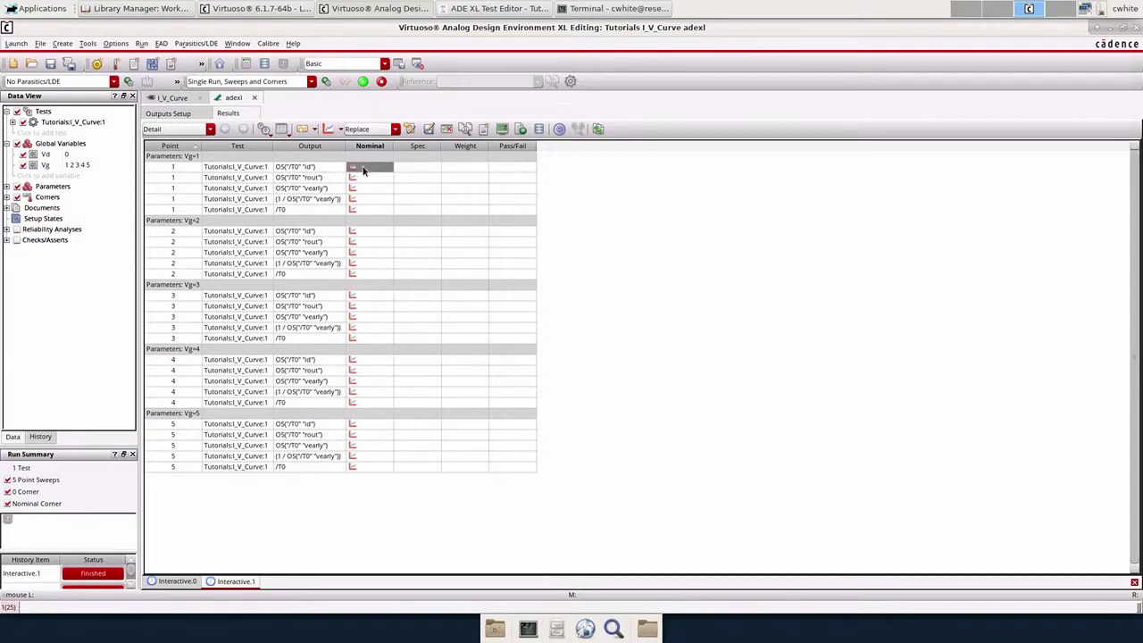
right_click(363, 170)
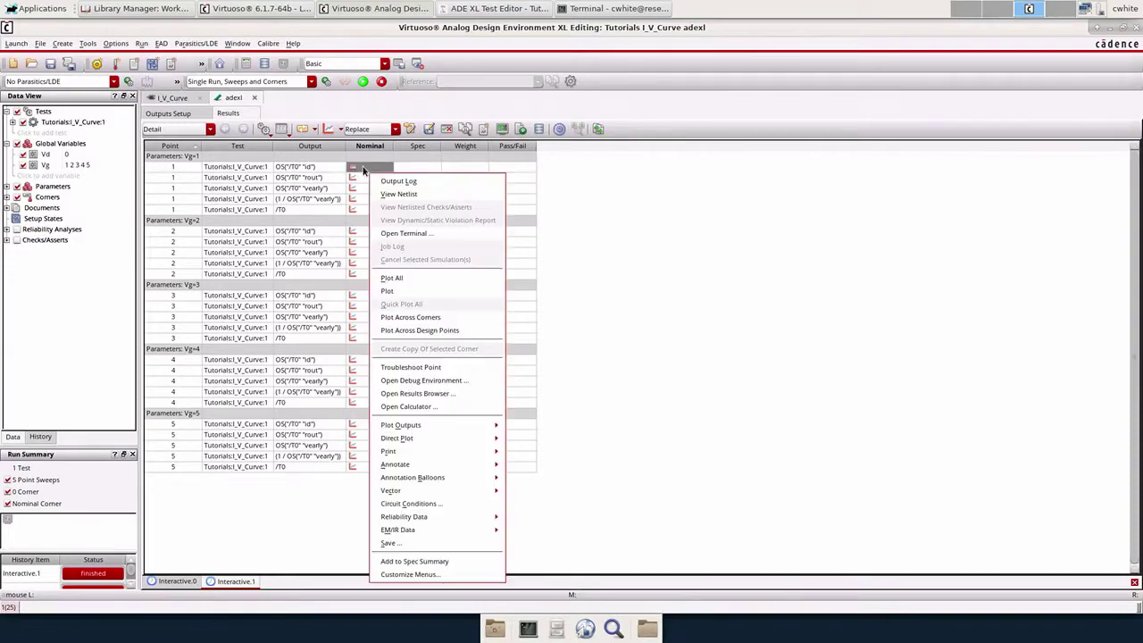
left_click(404, 282)
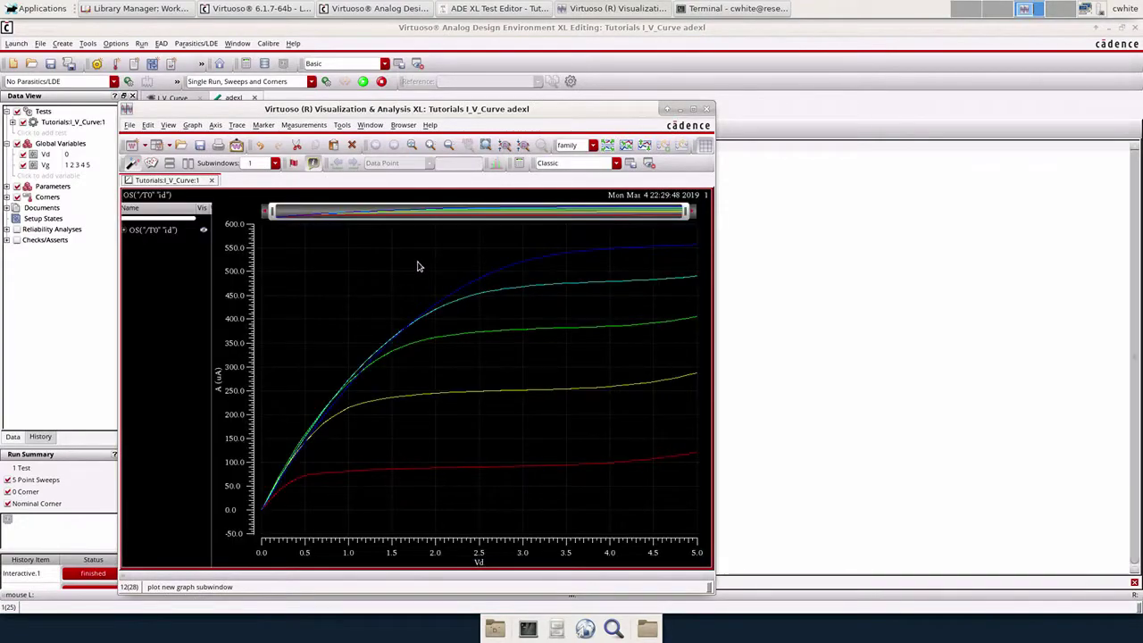
left_click(694, 110)
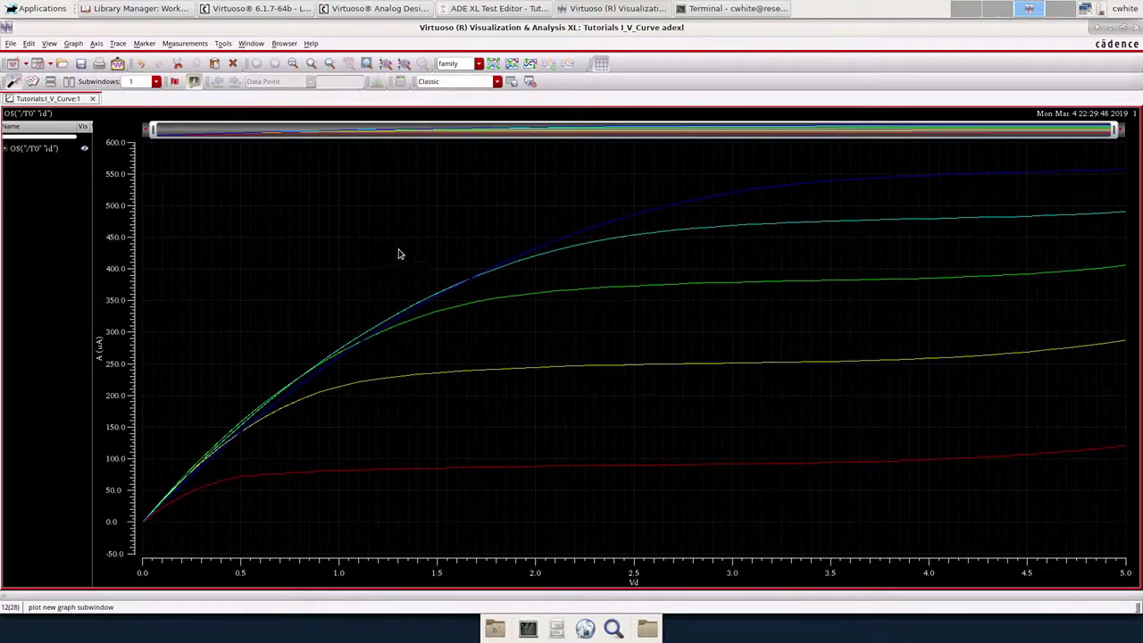
Step: Expand the id trace and place a vertical marker near Vd≈2.96 reading 91.86–518.99 uA
left_click(6, 150)
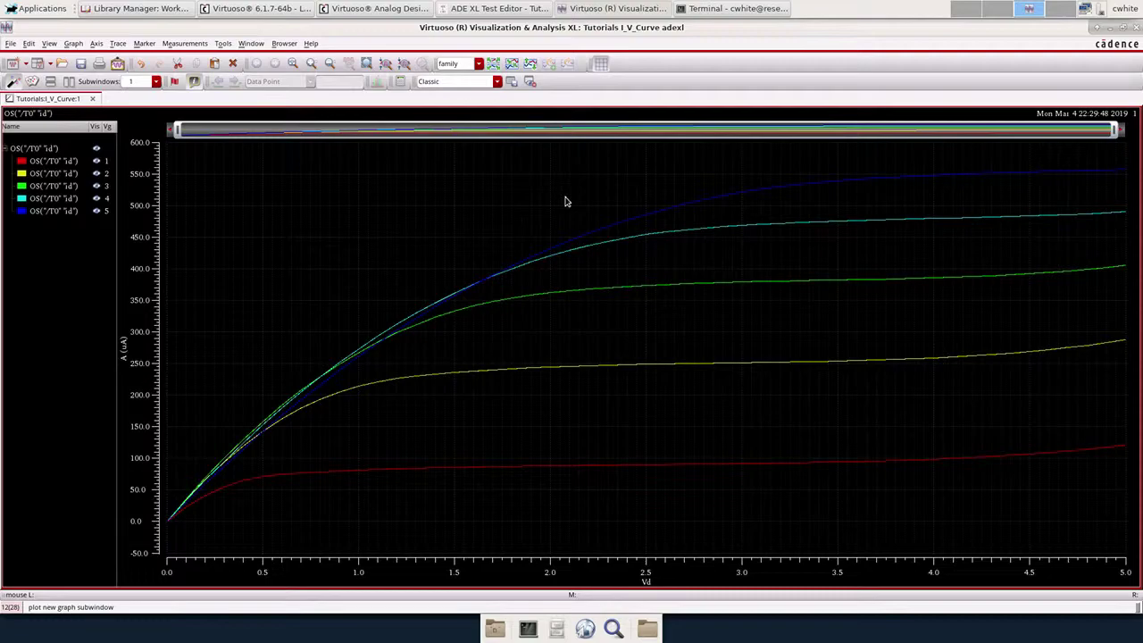
key("v")
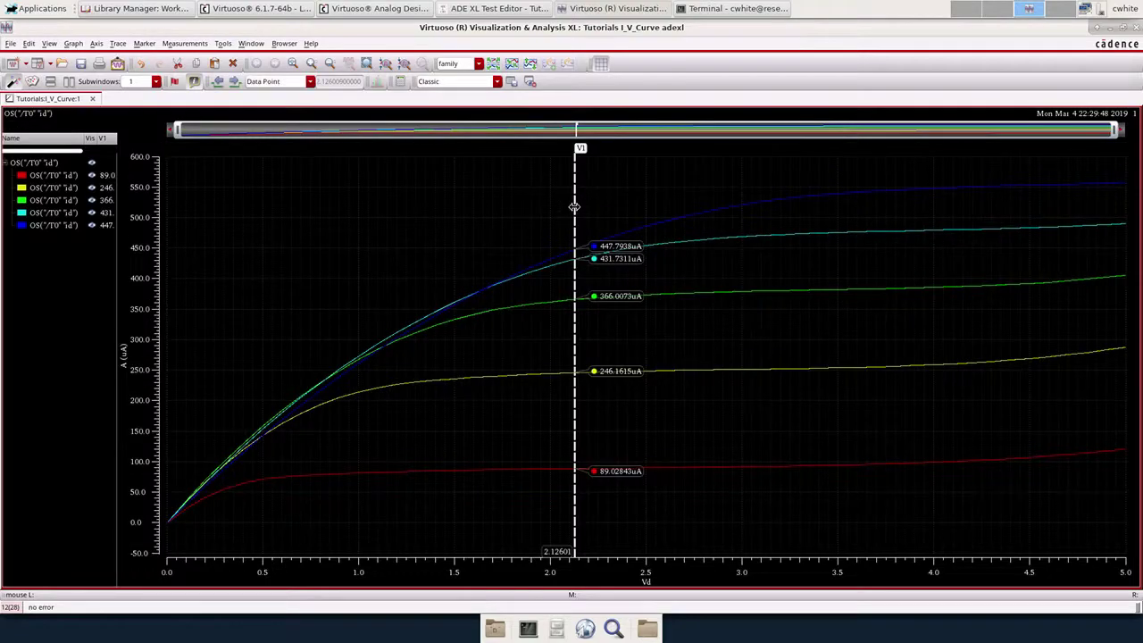
mouse_move(574, 207)
left_mouse_down()
mouse_move(743, 203)
mouse_move(744, 233)
left_mouse_up()
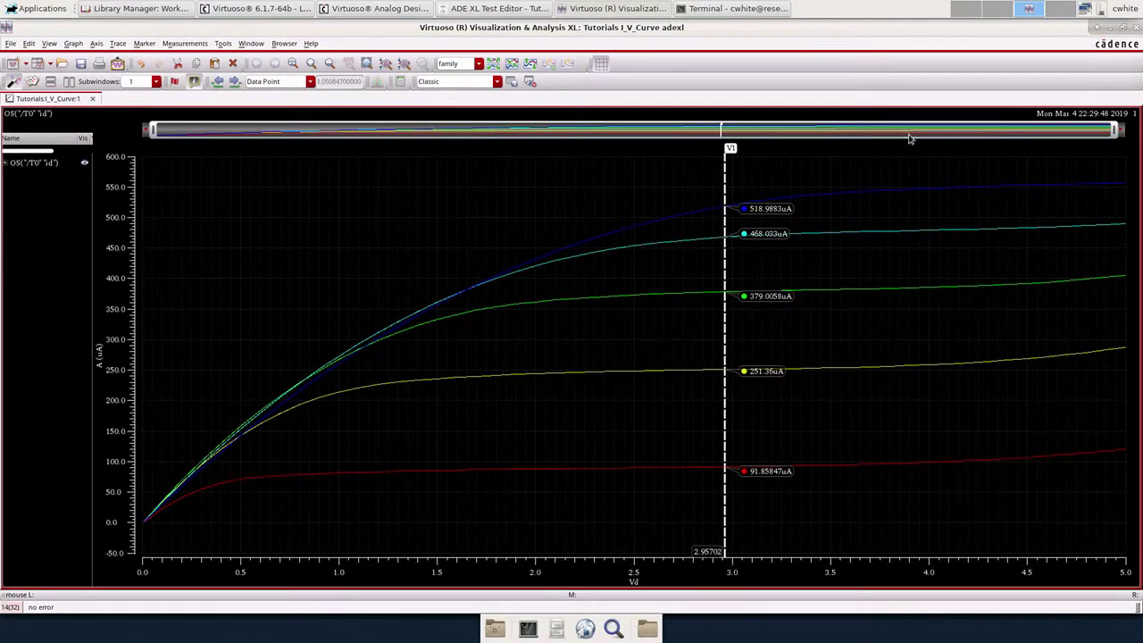
Step: Close the drain current plot and plot all rout results versus Vd in a maximized window
left_click(1136, 27)
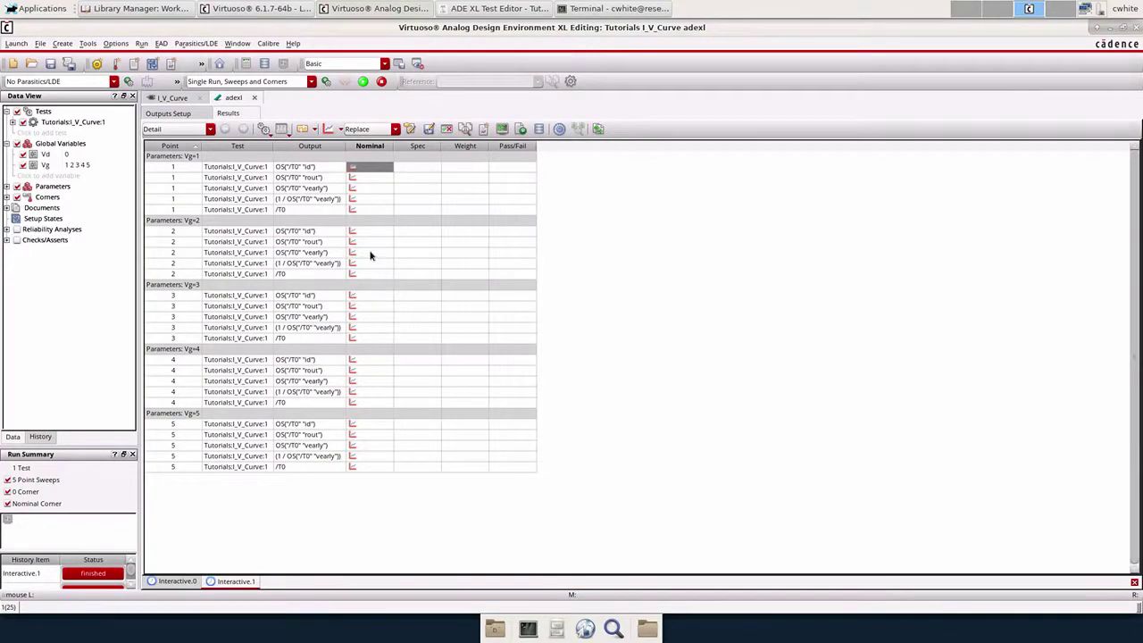
left_click(601, 216)
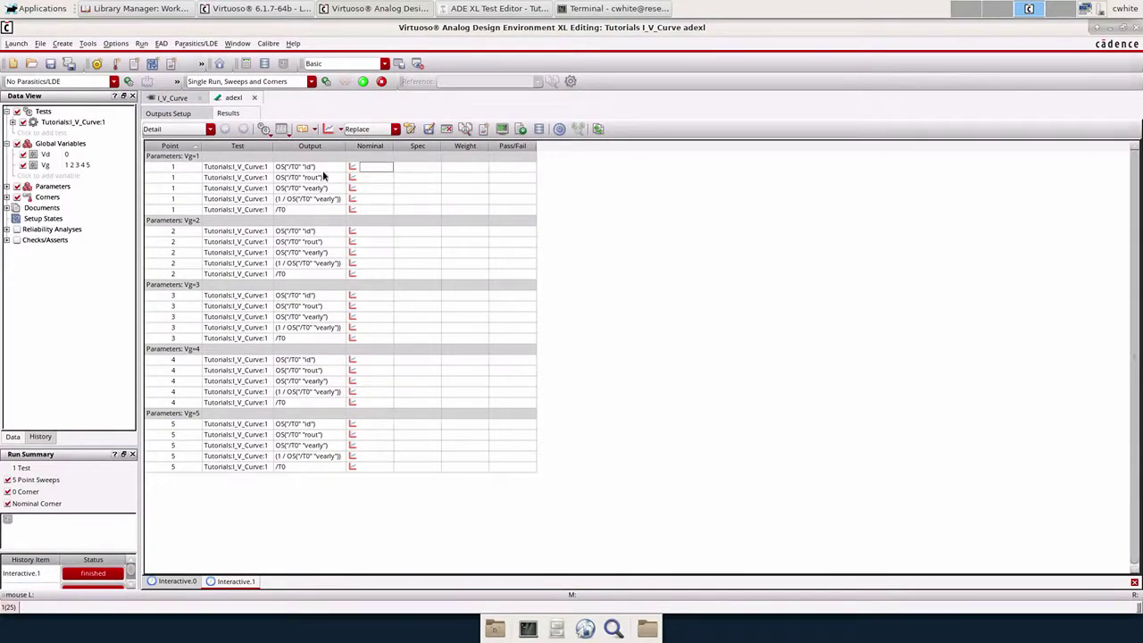
right_click(364, 181)
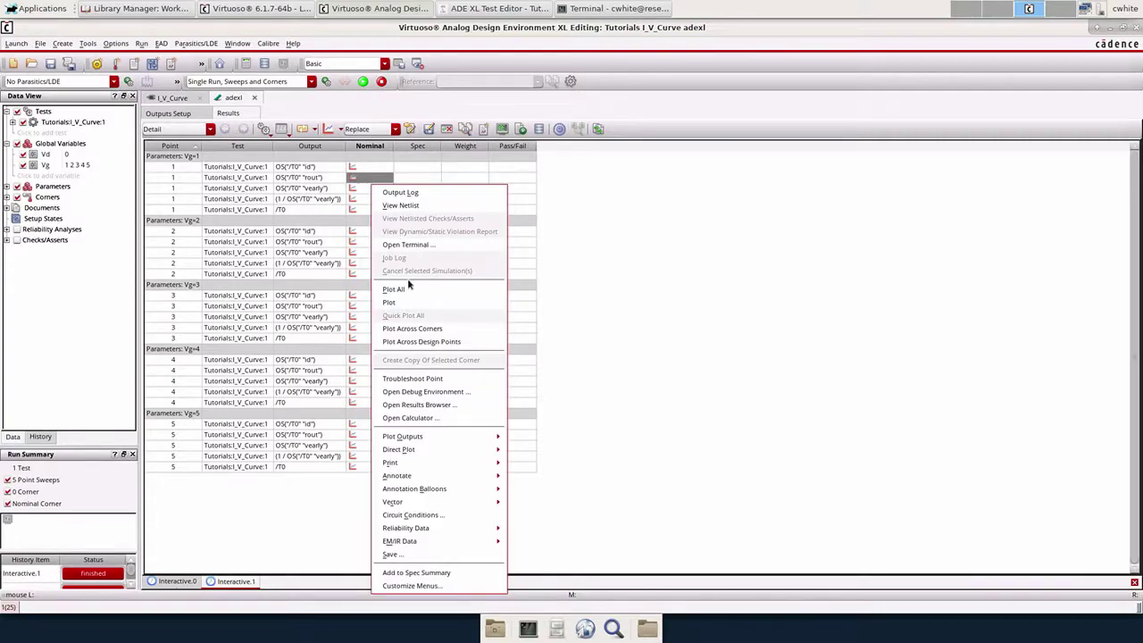
left_click(400, 291)
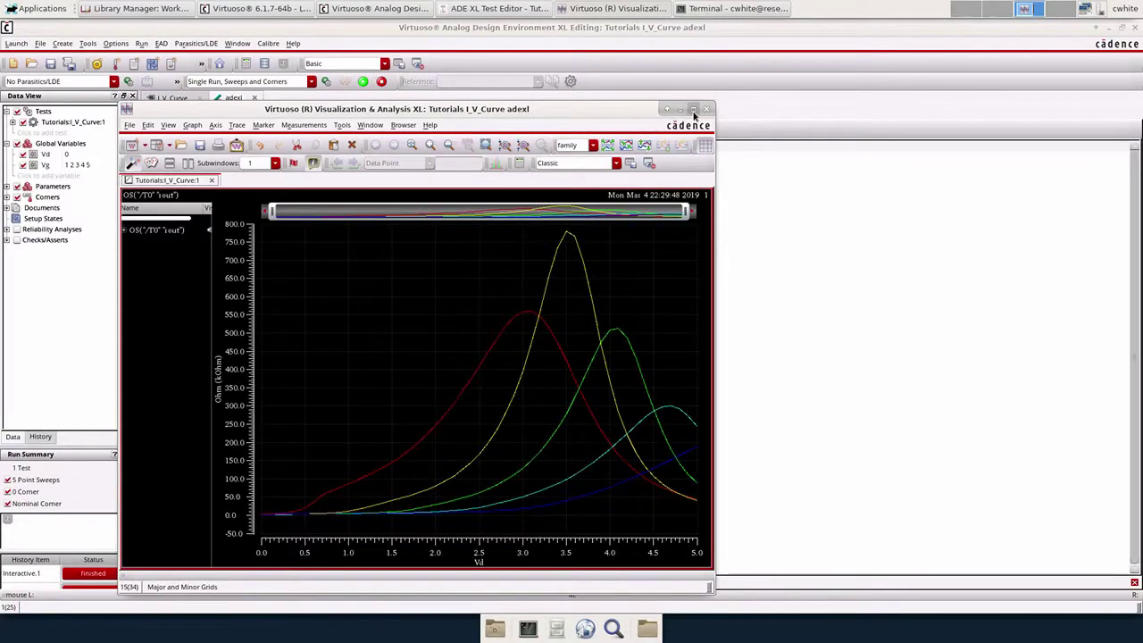
left_click(693, 110)
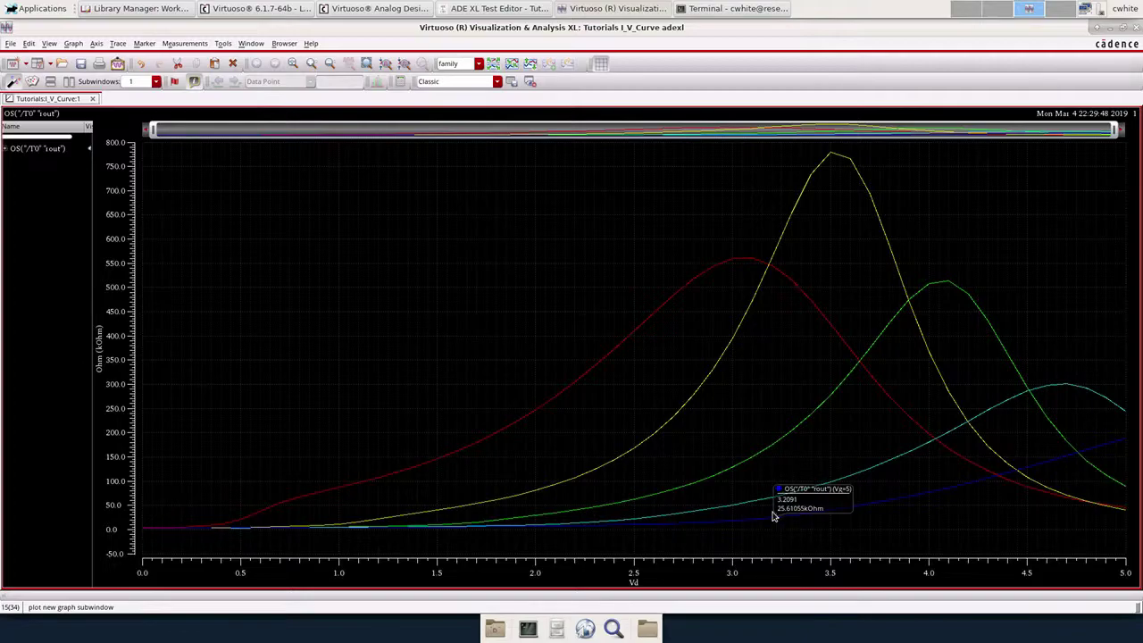
Step: Expand the rout trace, highlight the Vg=1 and Vg=5 curves, then close the plot
left_click(6, 148)
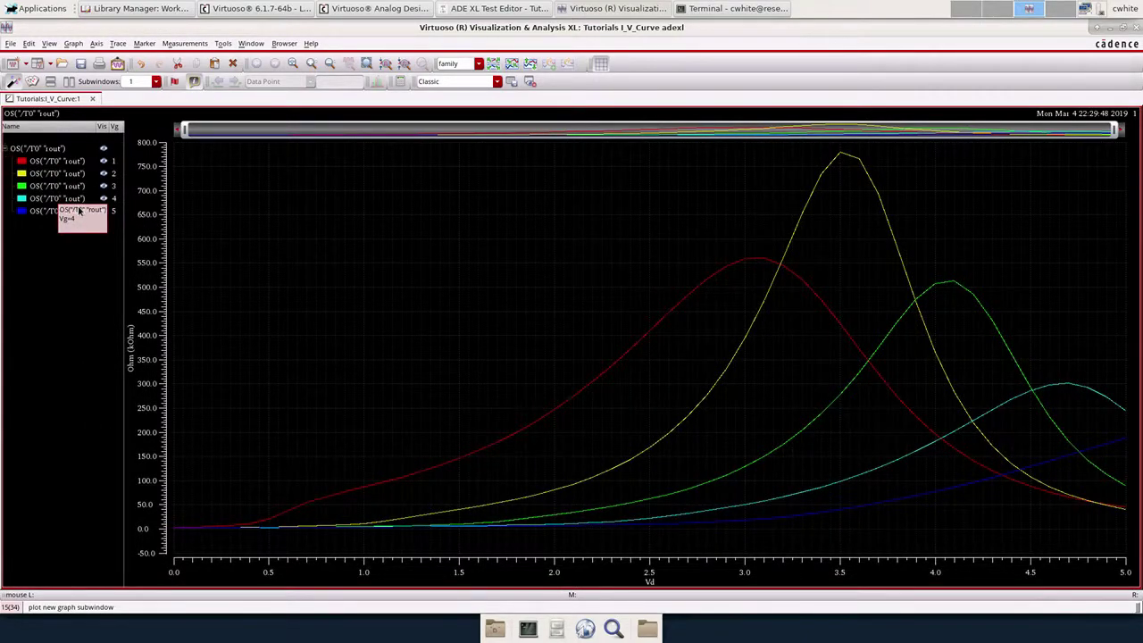
left_click(63, 161)
left_click(63, 213)
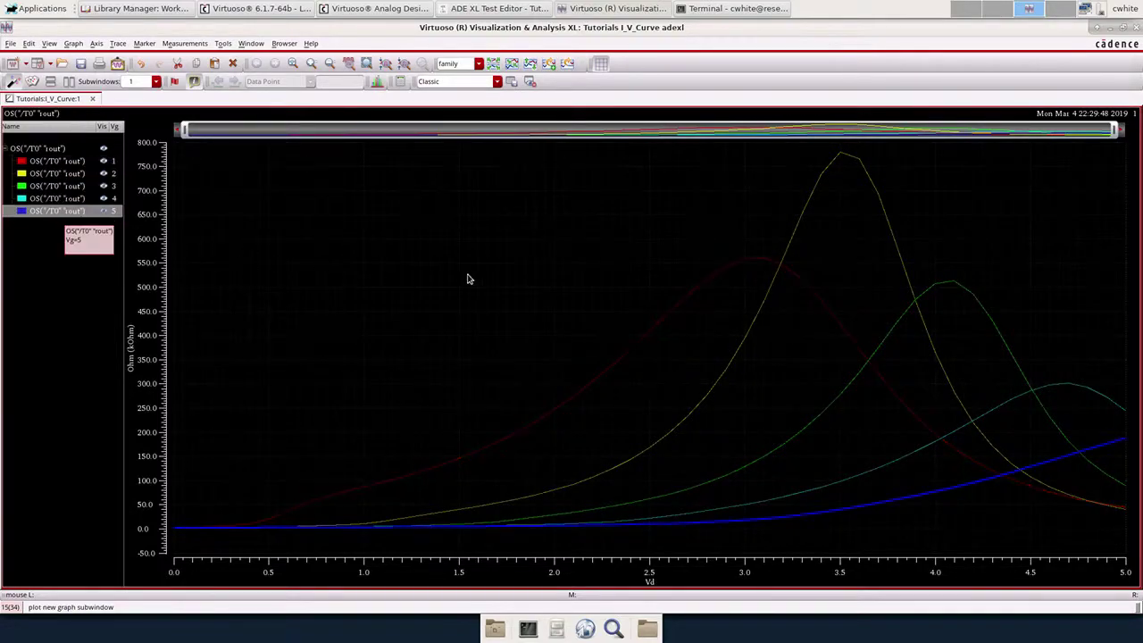
left_click(794, 366)
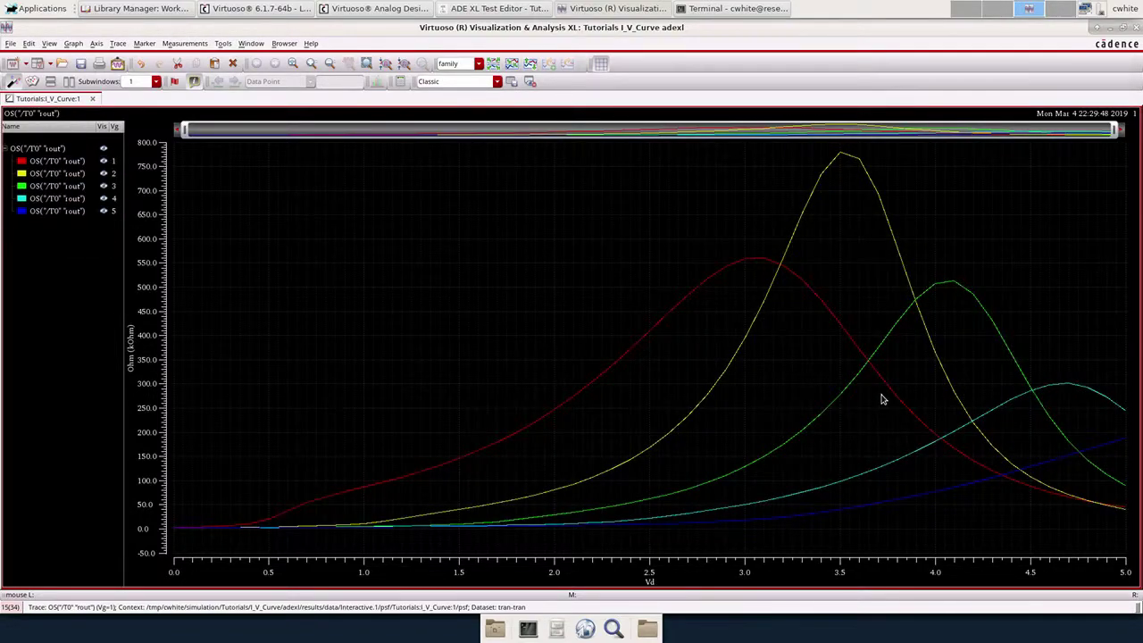
left_click(1137, 28)
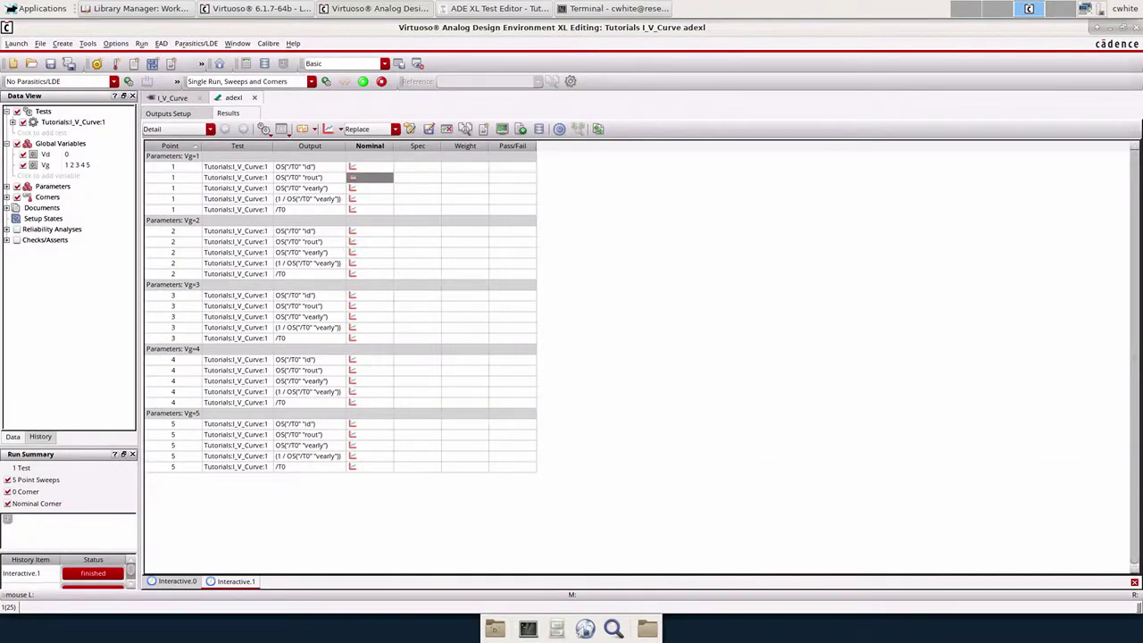
Step: Plot the vearly results for Vg=1–5 versus Vd in a maximized waveform window
left_click(371, 188)
right_click(373, 190)
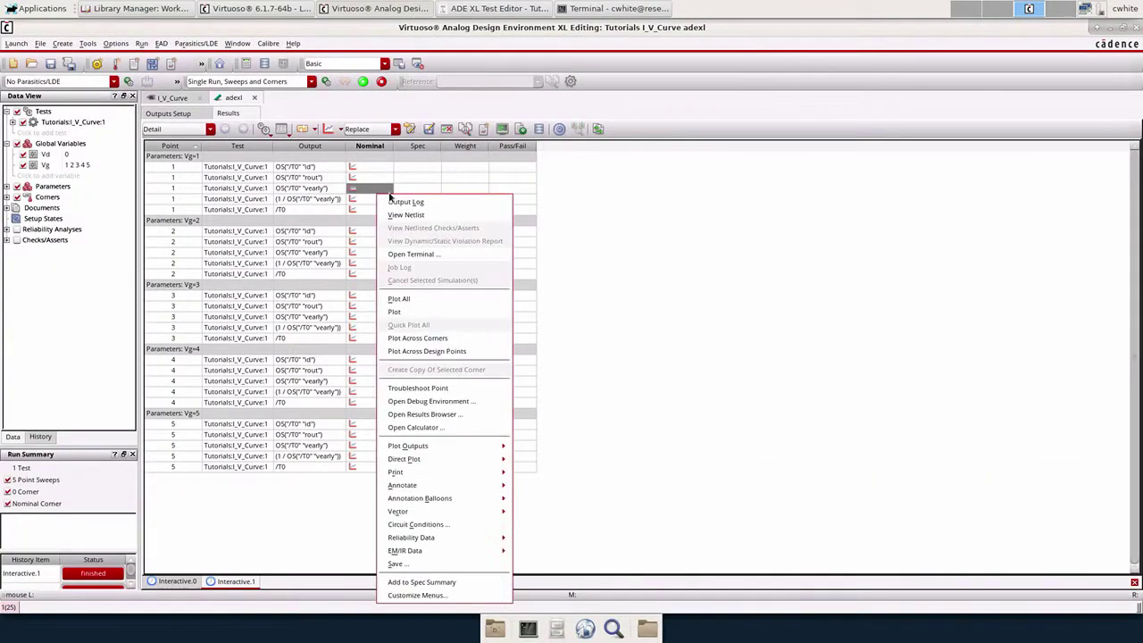
left_click(409, 311)
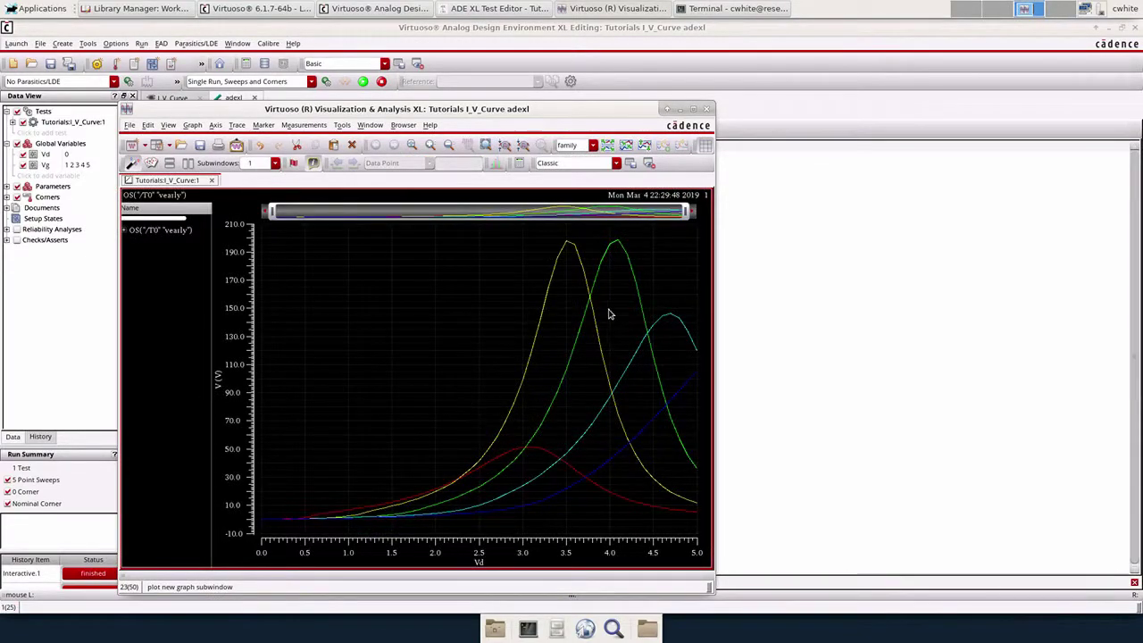
left_click(692, 110)
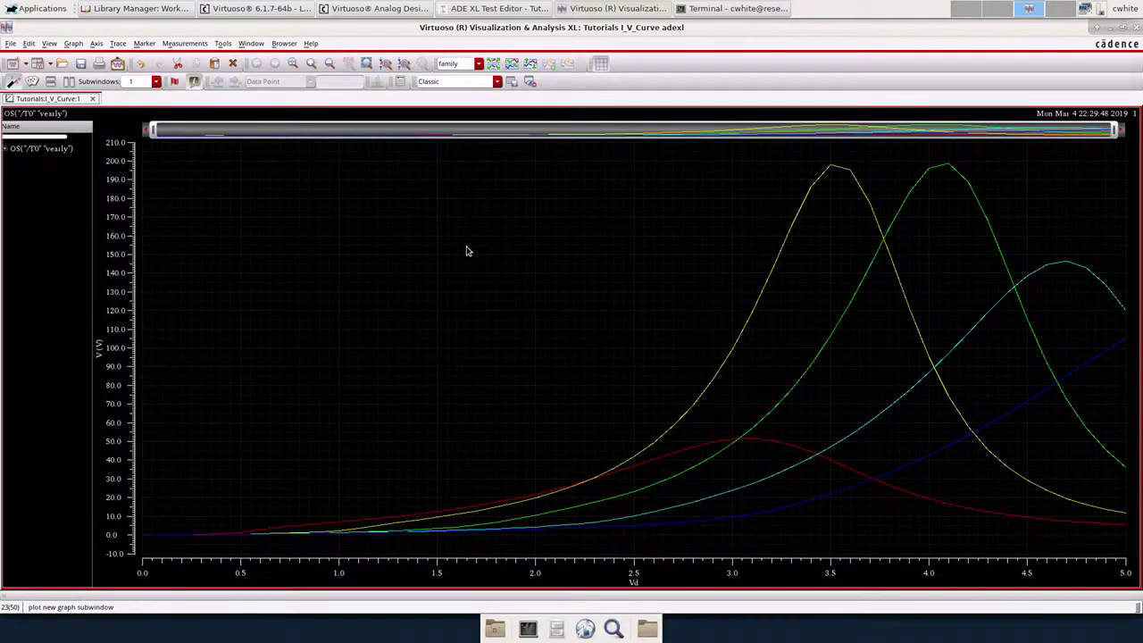
Step: Expand the vearly trace, highlight the Vg=1 Early voltage curve, then close the plot
left_click(11, 150)
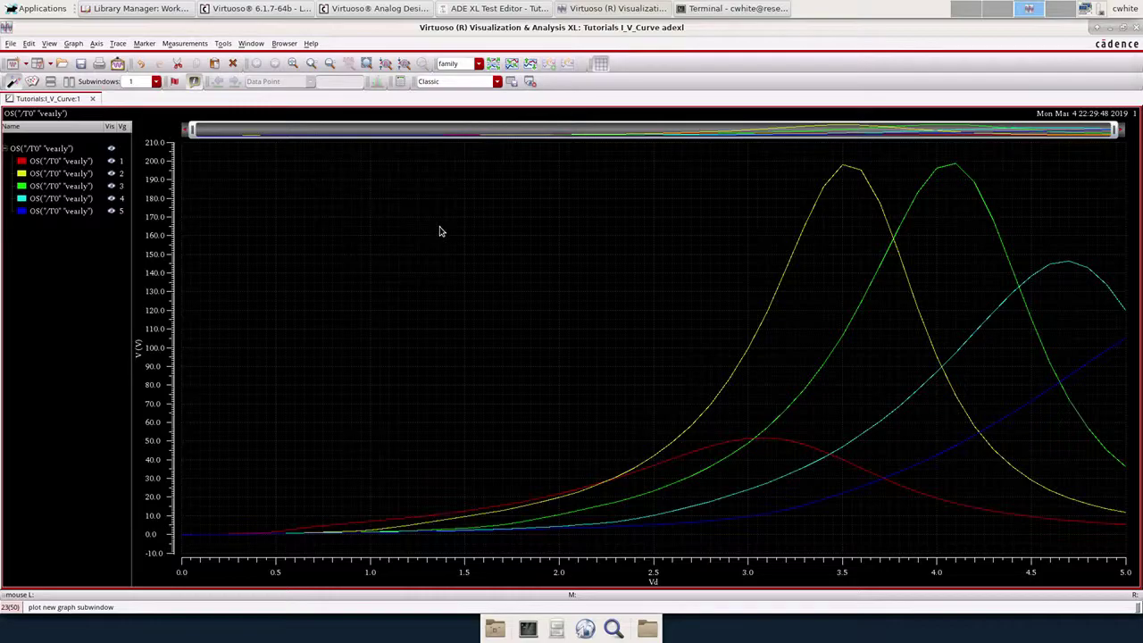
left_click(61, 161)
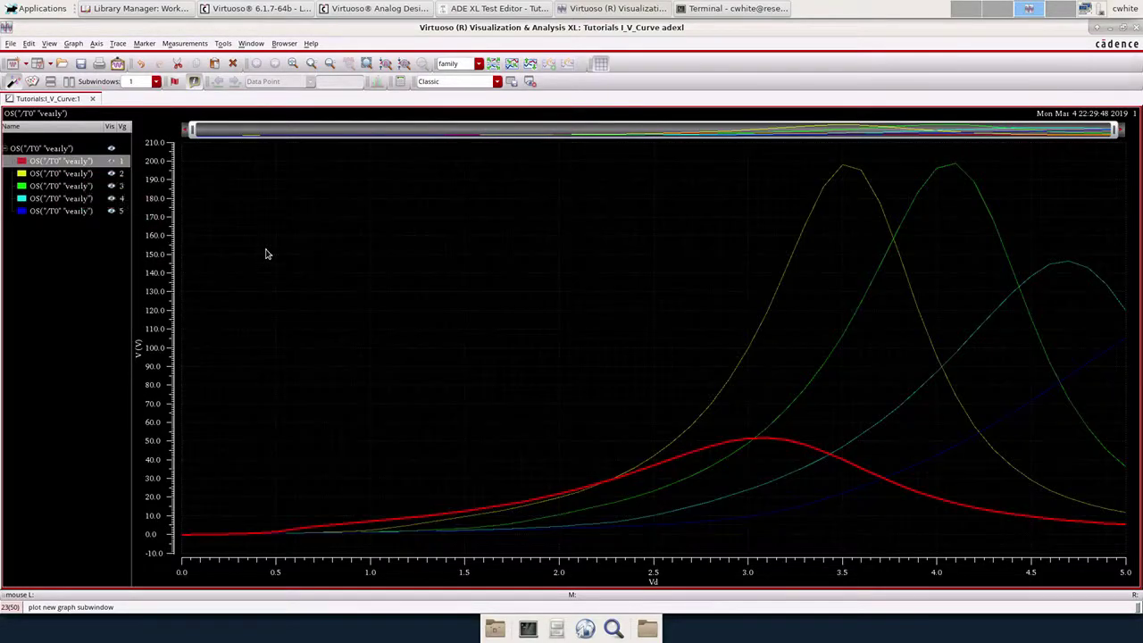
left_click(554, 277)
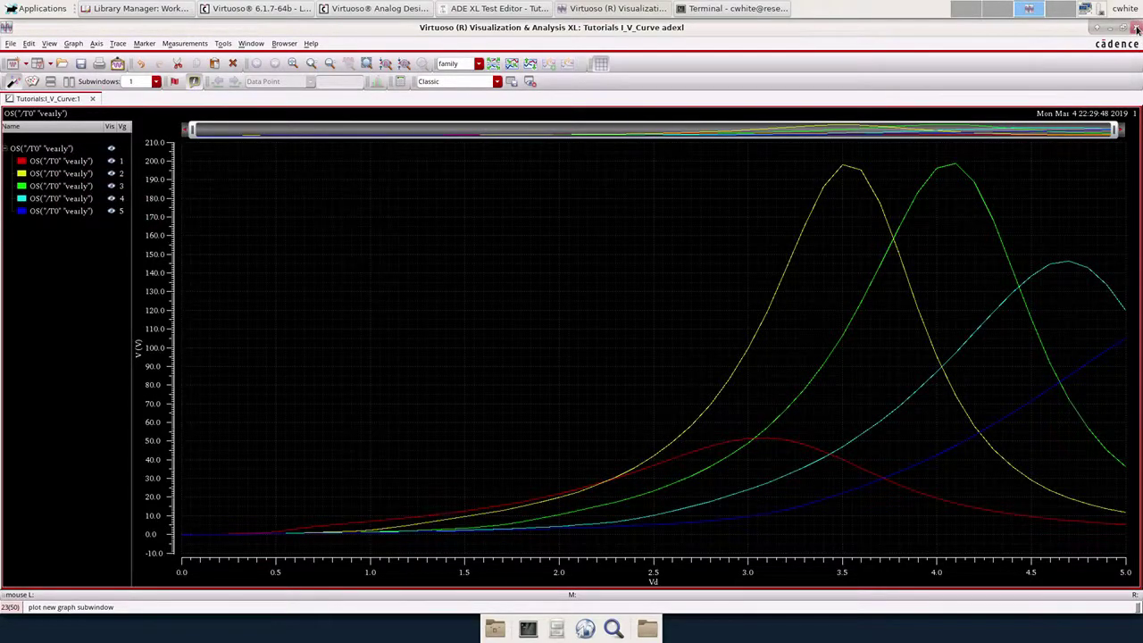
left_click(1136, 28)
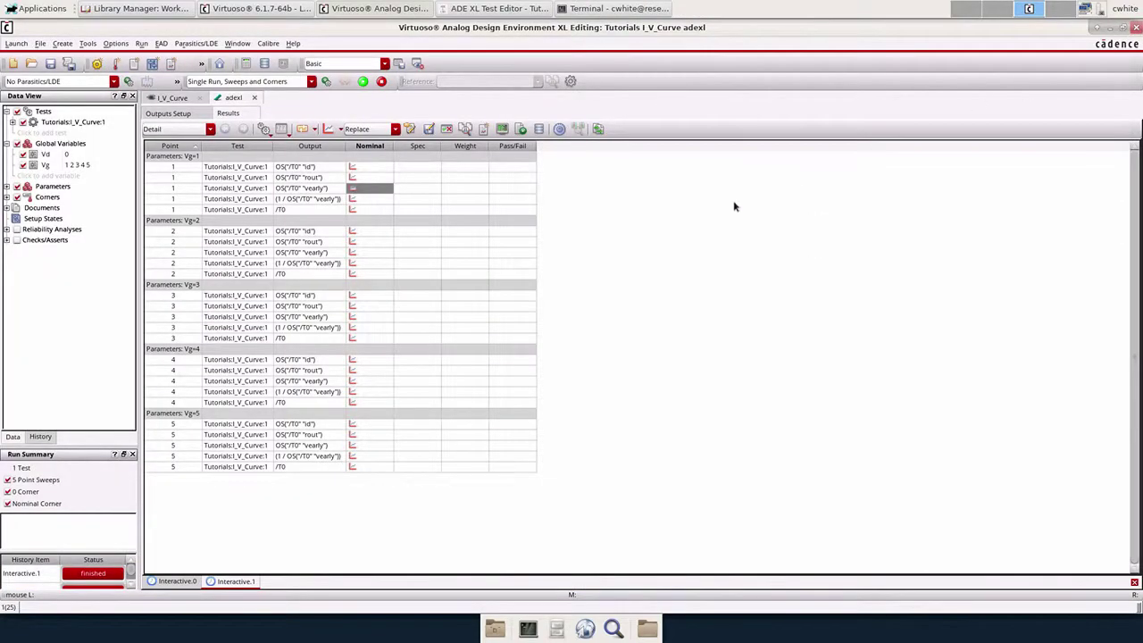